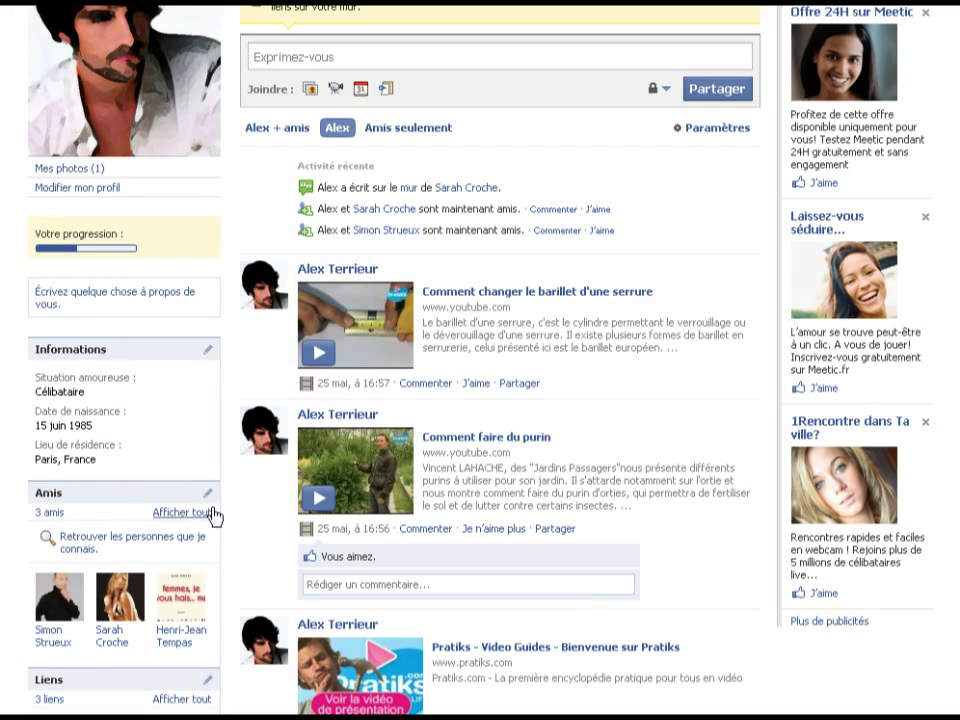
Open the account's privacy settings and read the date of birth and publication comment entries in the sharing table
scroll(291, 476, "up", 3)
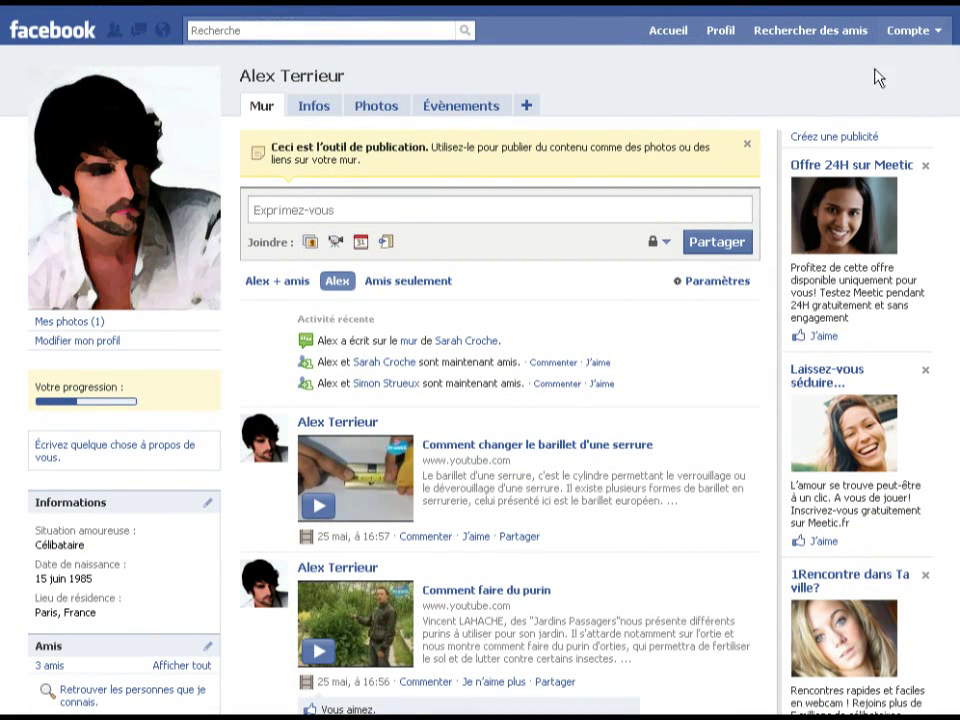
left_click(906, 32)
left_click(850, 171)
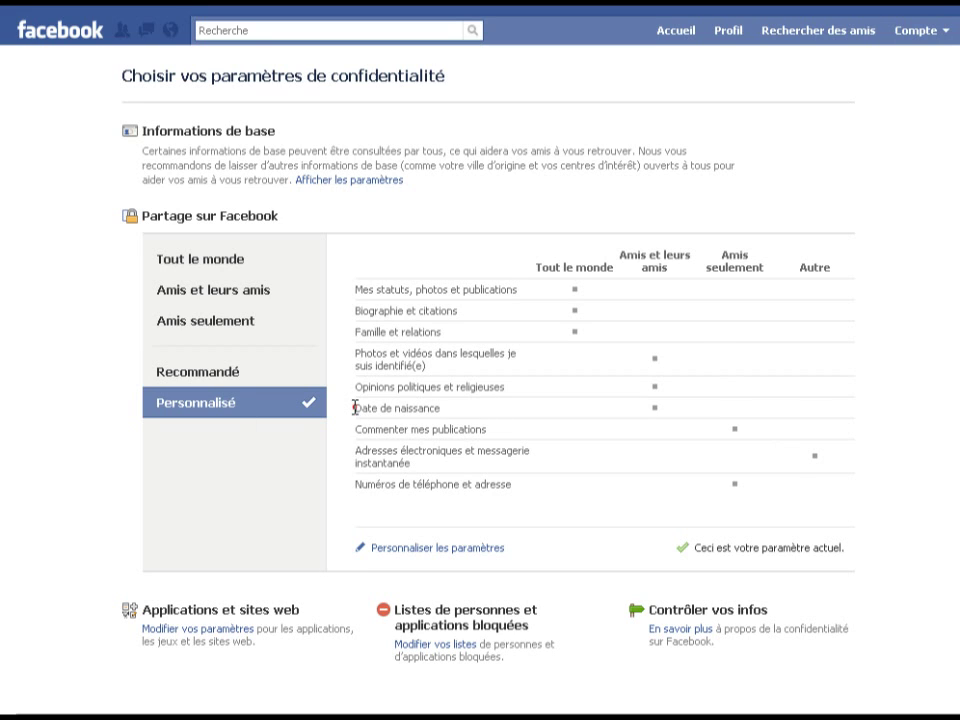
left_click_drag(355, 407, 476, 428)
left_click(491, 419)
Compare the sharing presets Tout le monde, Amis et leurs amis, Amis seulement, Recommandé and Personnalisé
left_click(152, 264)
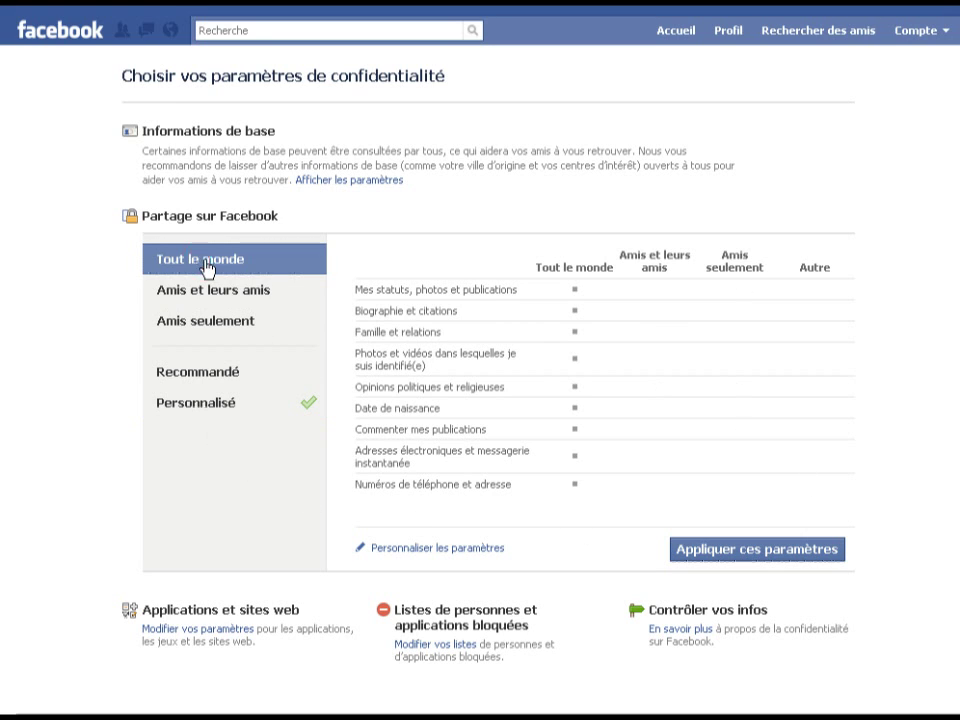
left_click(228, 290)
left_click(252, 318)
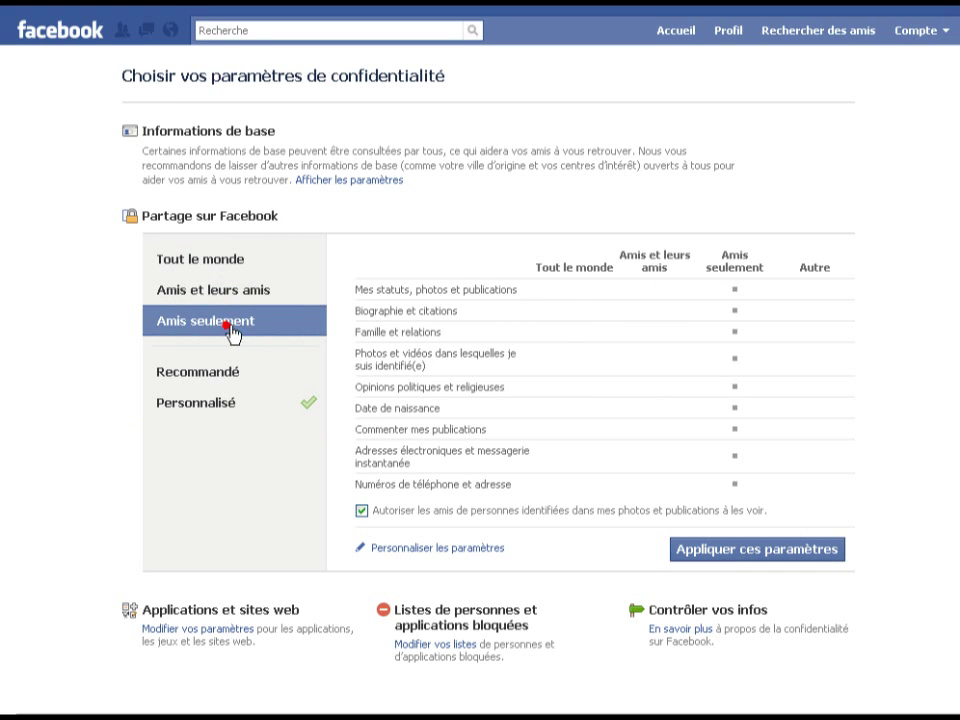
left_click(186, 374)
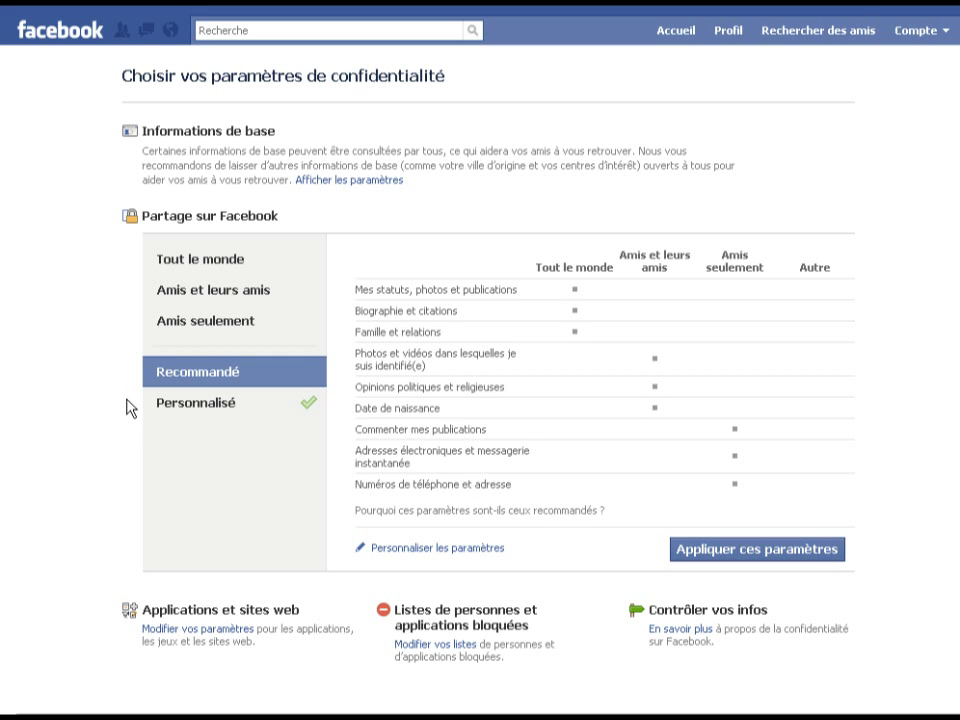
left_click(208, 405)
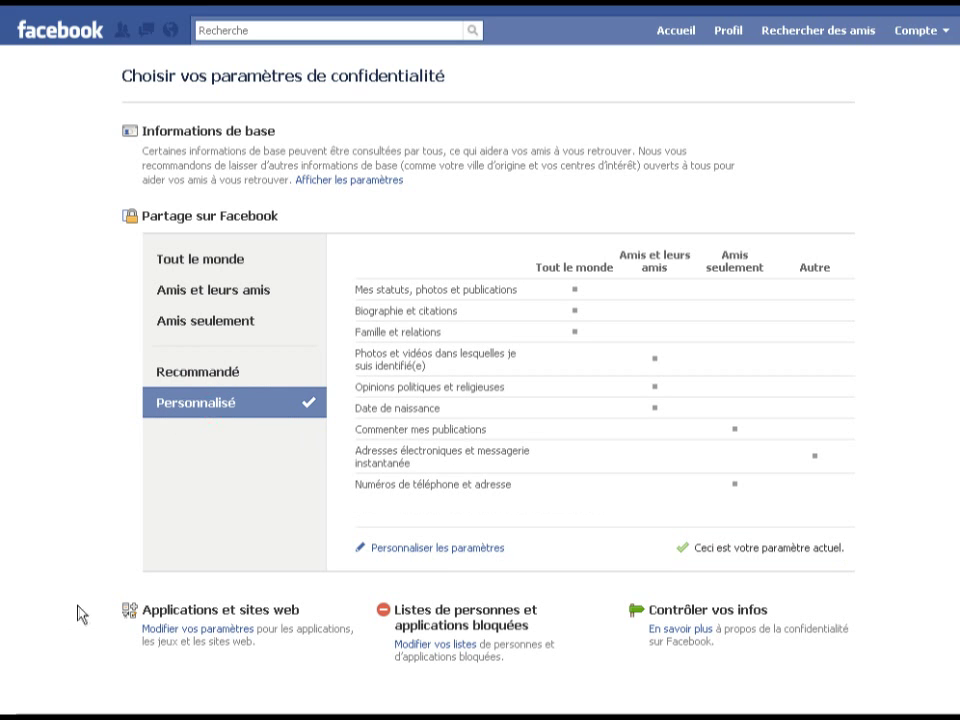
Open the custom privacy dialog for Mes publications and review its sections for showing and hiding content
left_click(447, 549)
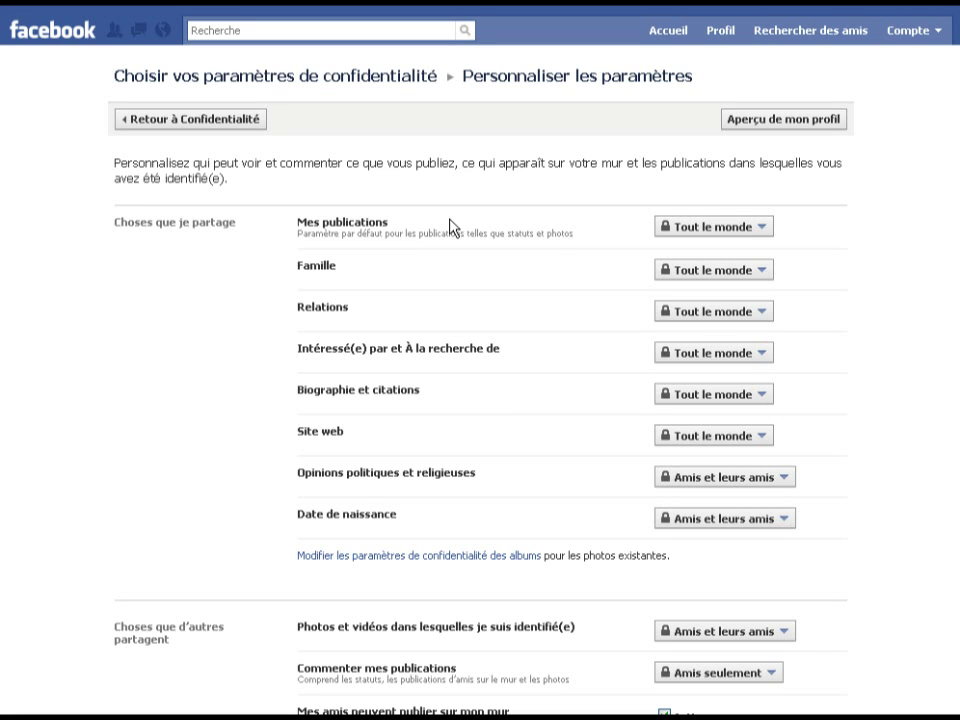
left_click(672, 228)
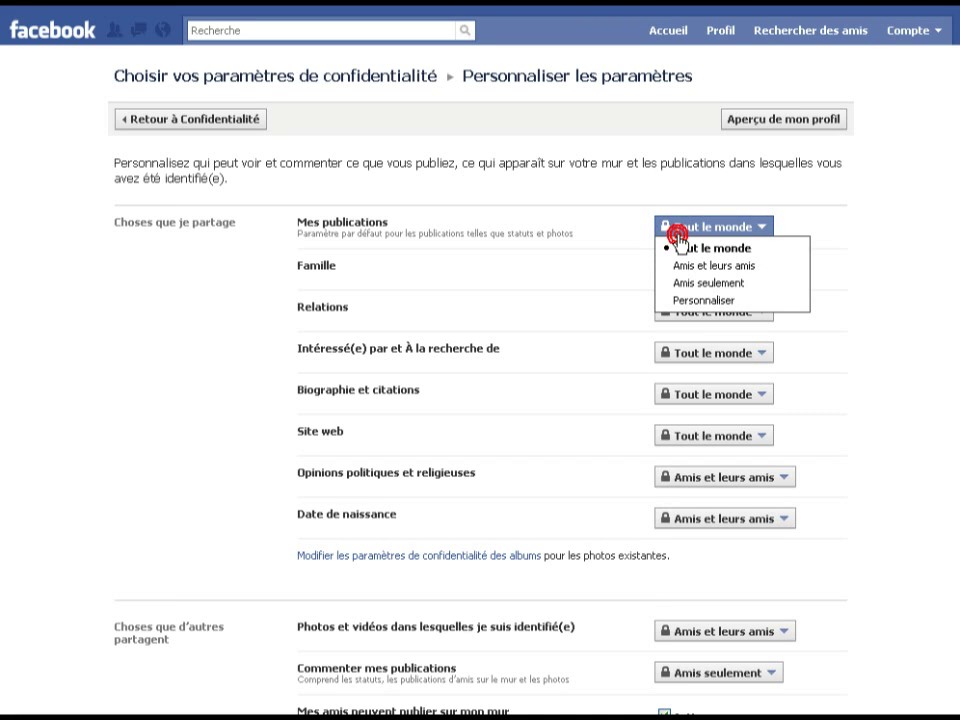
left_click(748, 302)
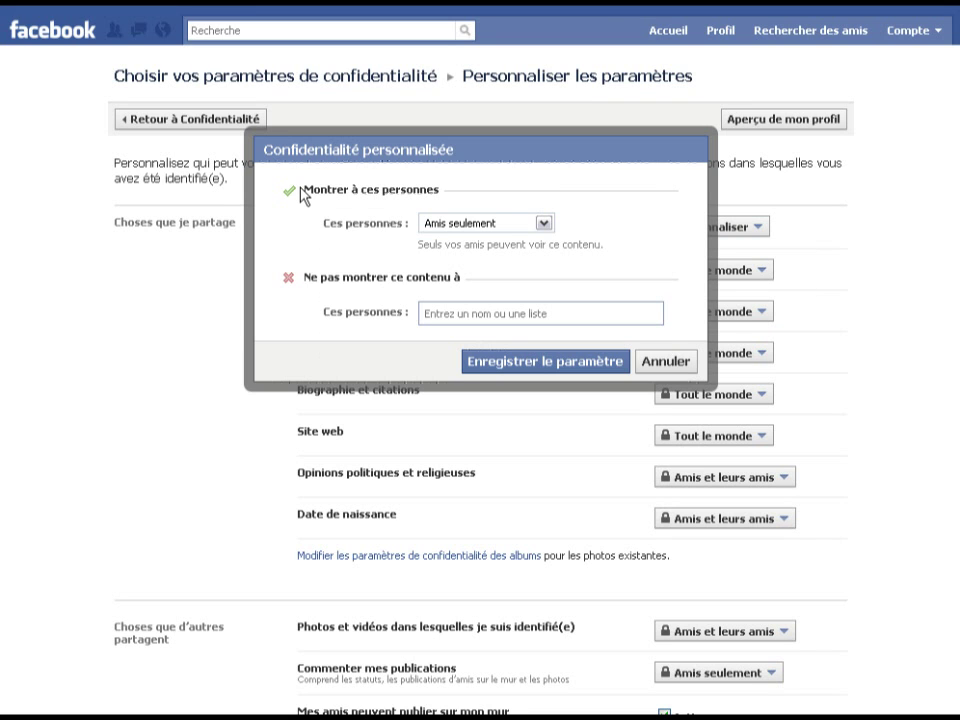
left_click_drag(312, 188, 521, 198)
left_click(233, 372)
left_click_drag(308, 277, 479, 287)
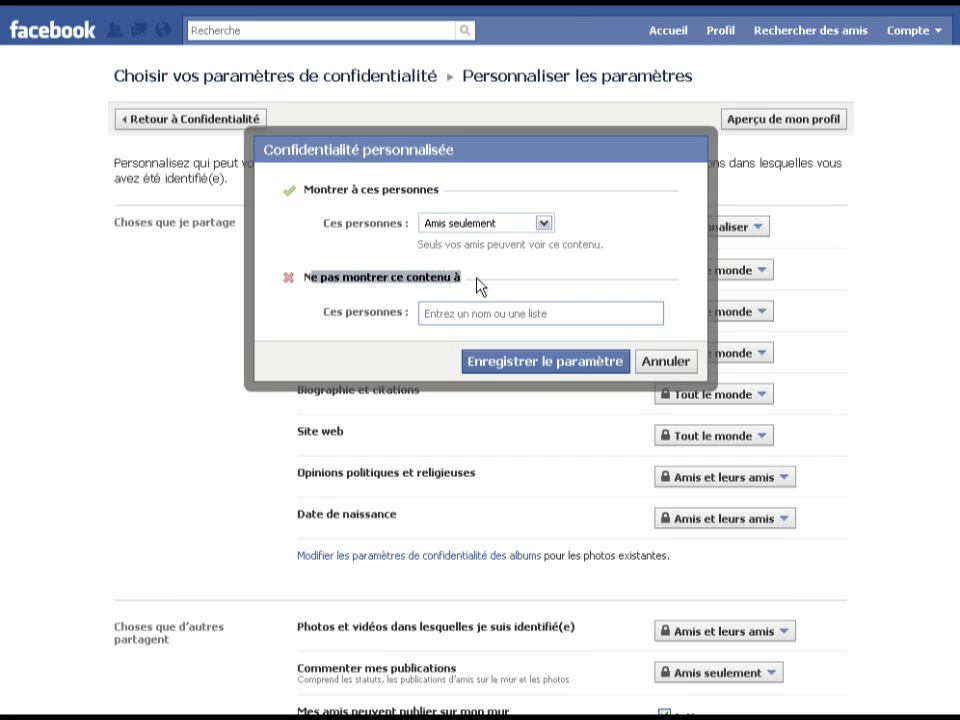
left_click(410, 271)
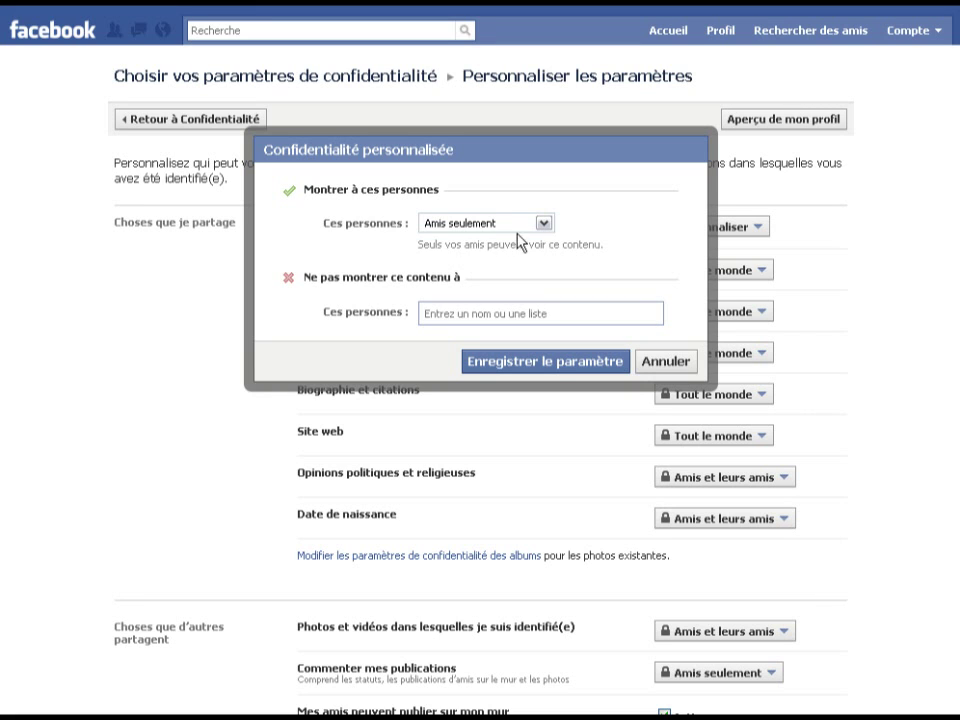
Try the Moi uniquement audience for Mes publications, and set it to Certaines personnes instead
left_click(486, 226)
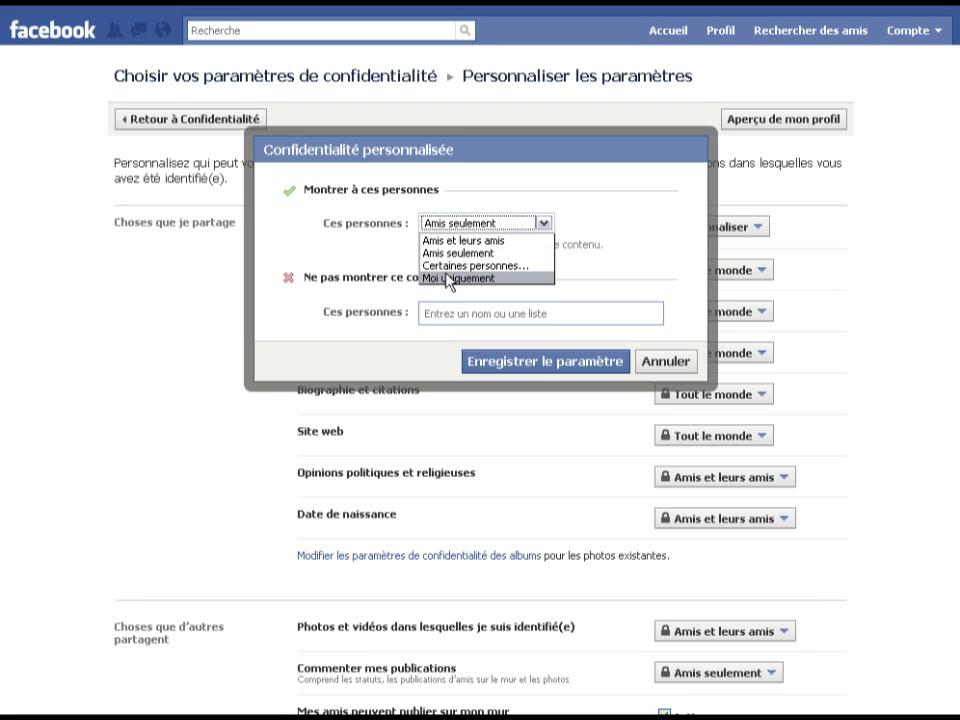
left_click(456, 279)
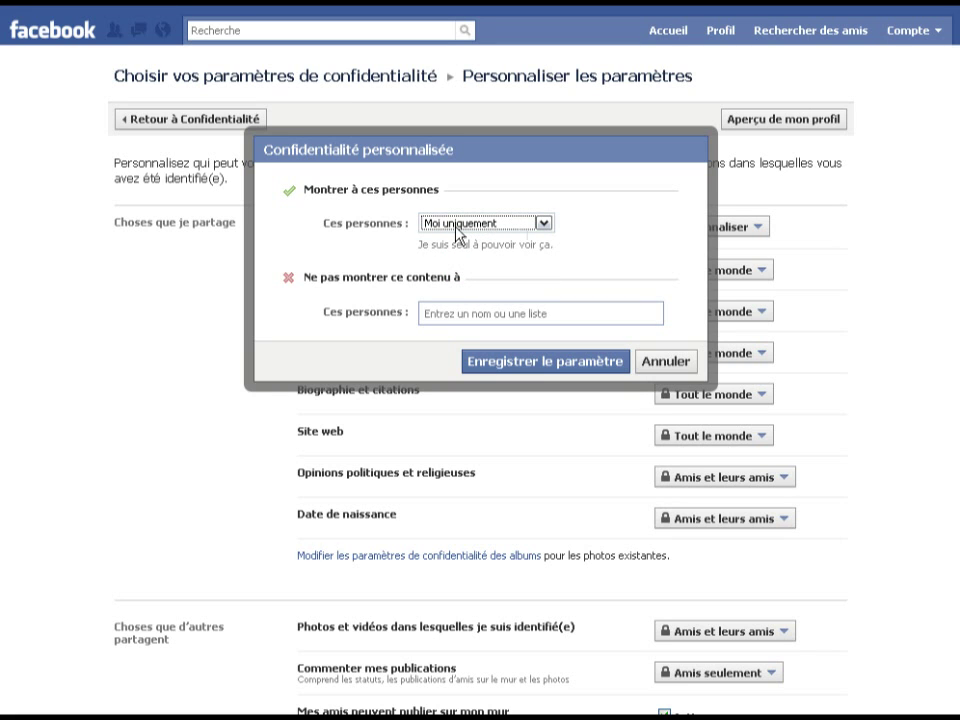
left_click(482, 223)
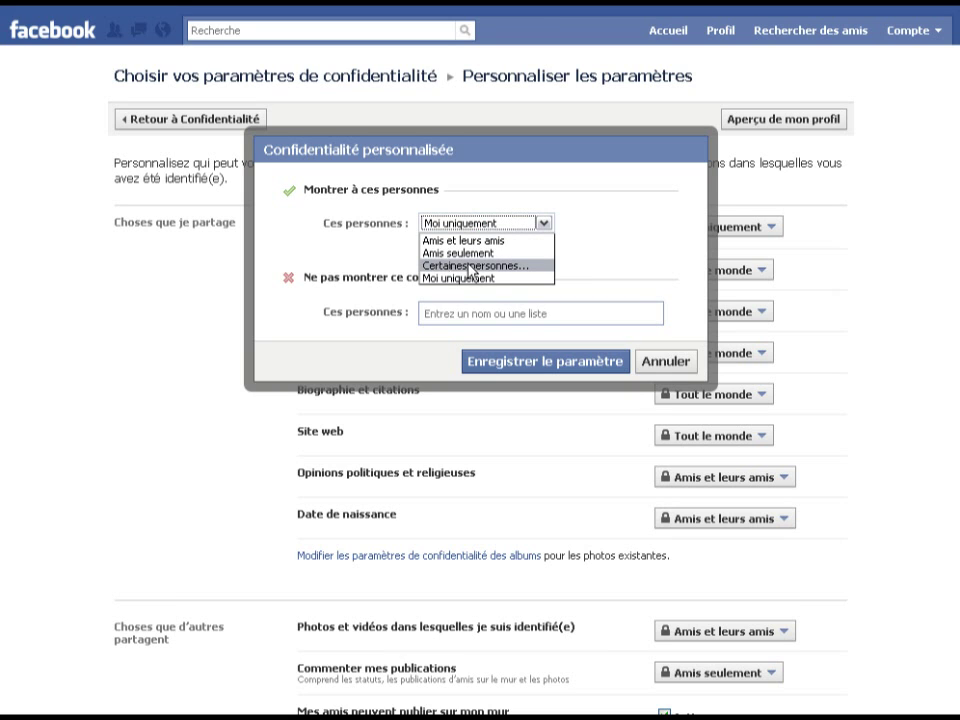
left_click(468, 266)
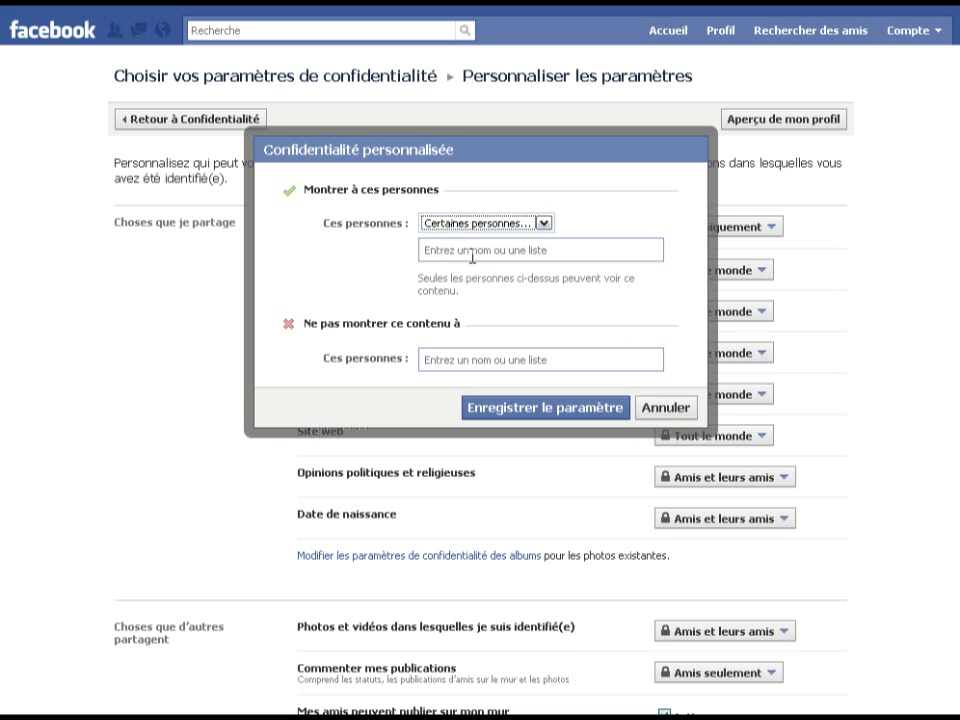
Try adding two individual friends to the people allowed to see the publications, and clear both entries
left_click(480, 248)
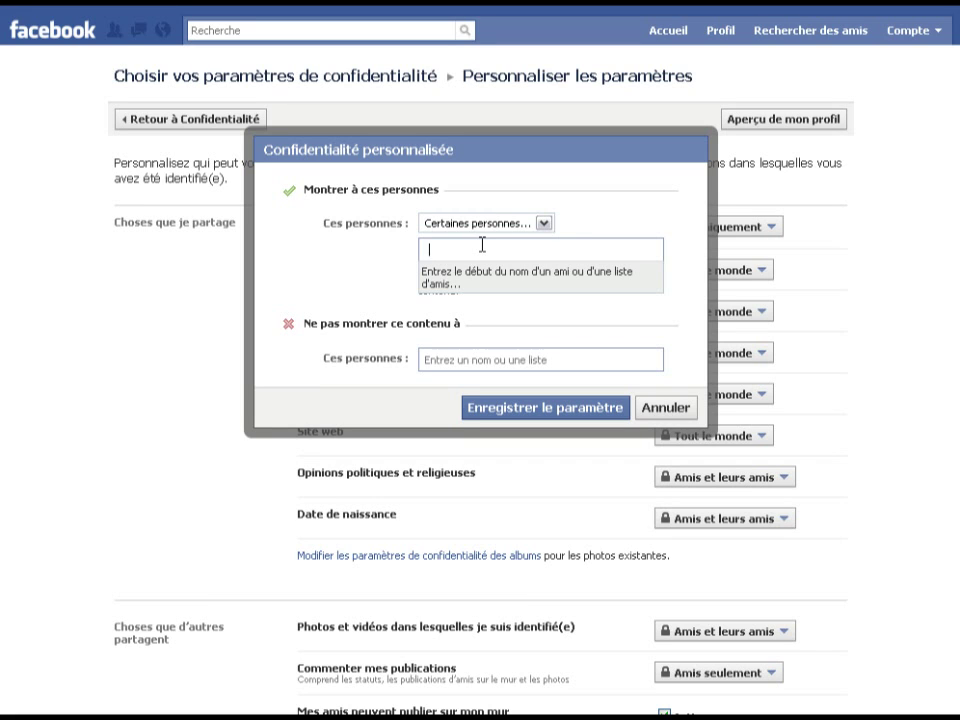
type("sarah")
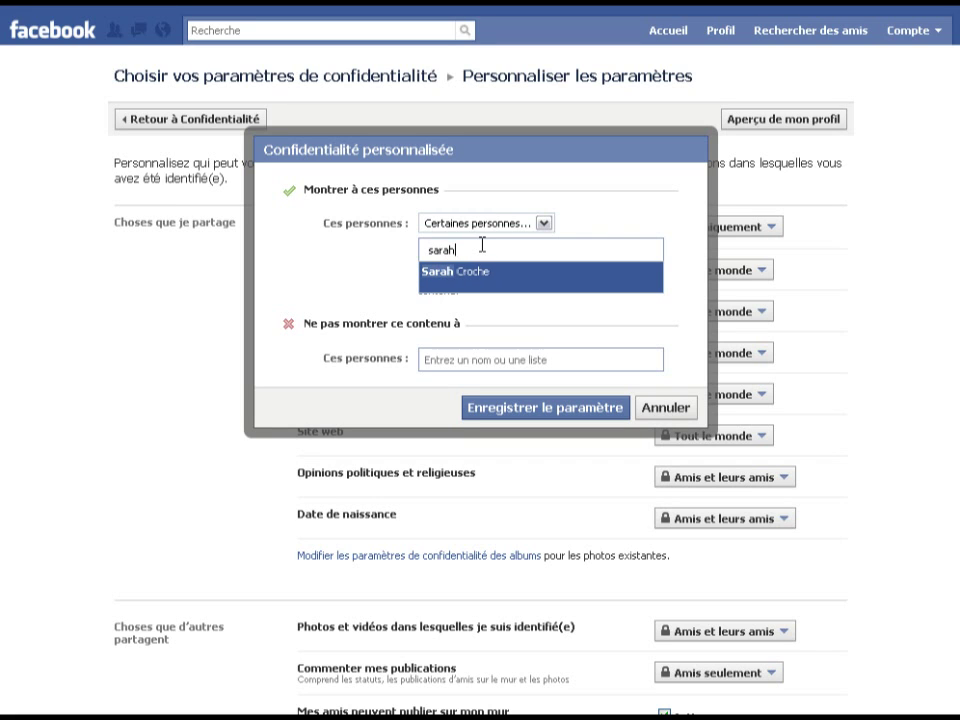
key("Return")
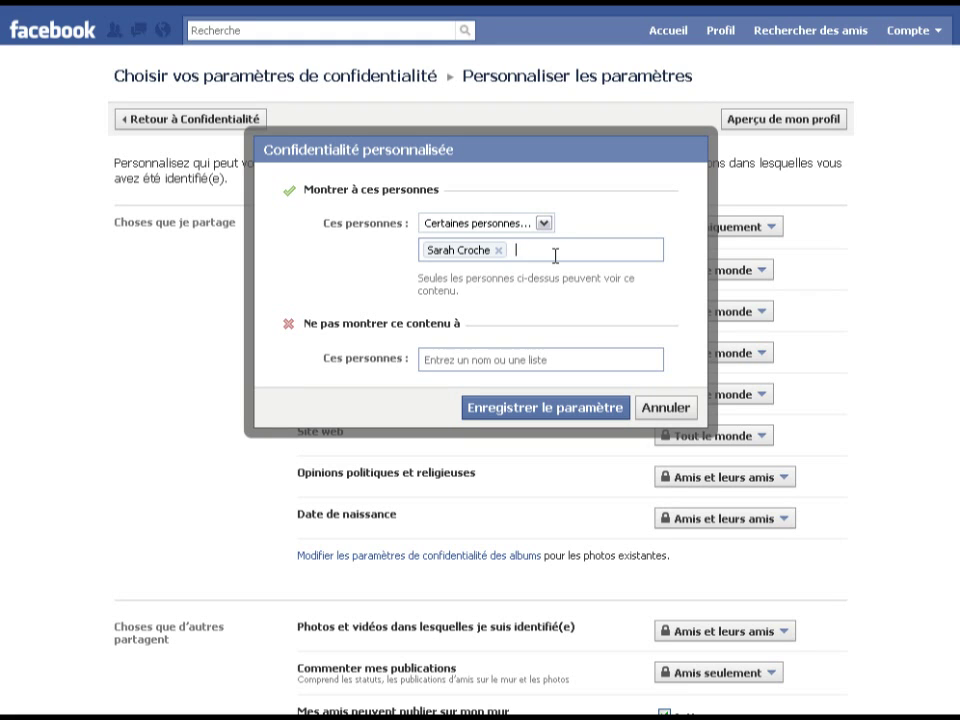
type("simon")
left_click(590, 271)
key("BackSpace")
key("BackSpace")
key("BackSpace")
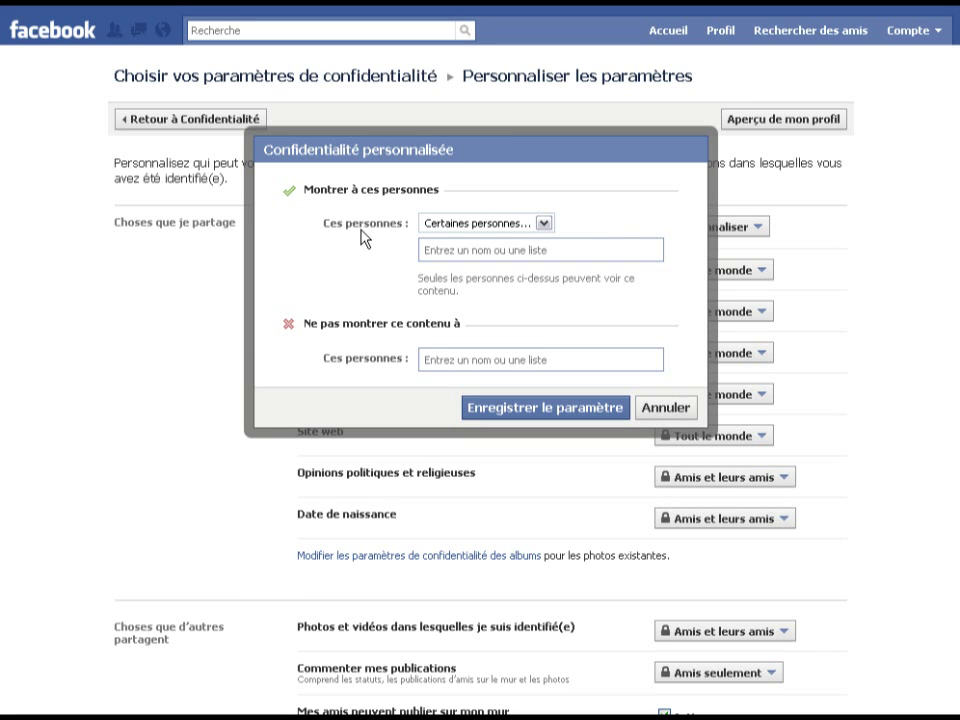
Try adding the Perso friend list to the people allowed to see the publications, and remove it
left_click(431, 248)
type("Perso")
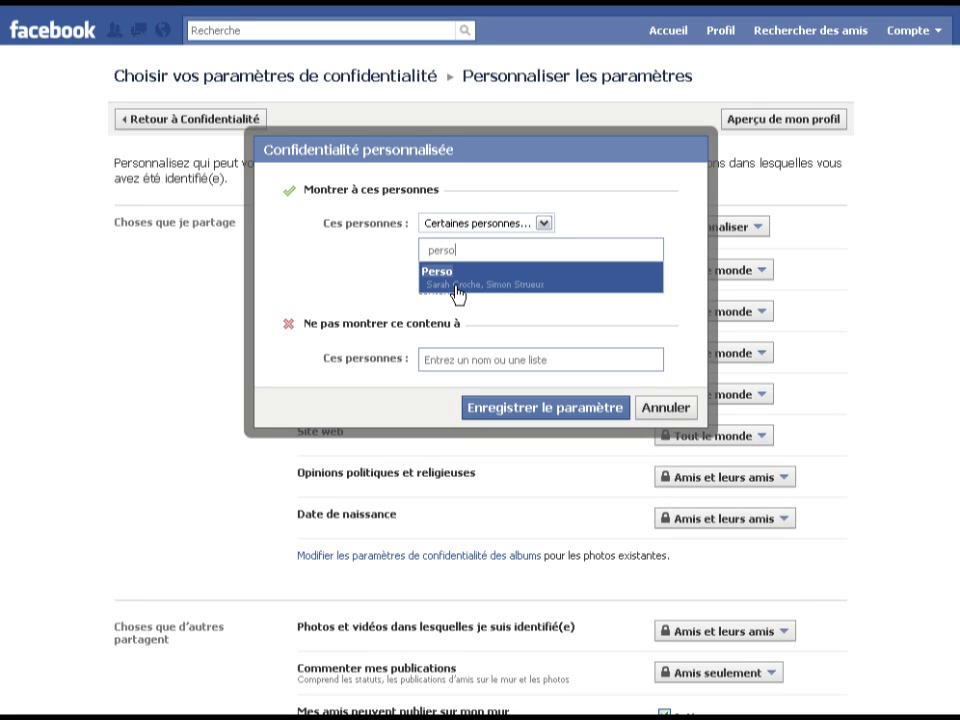
left_click(457, 291)
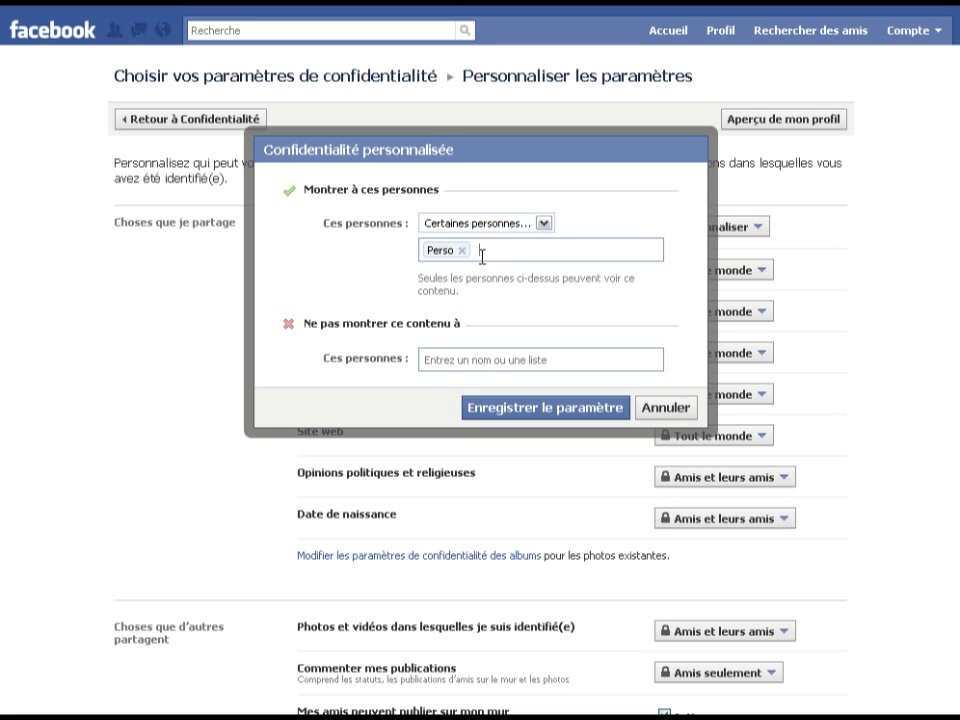
left_click(456, 251)
key("BackSpace")
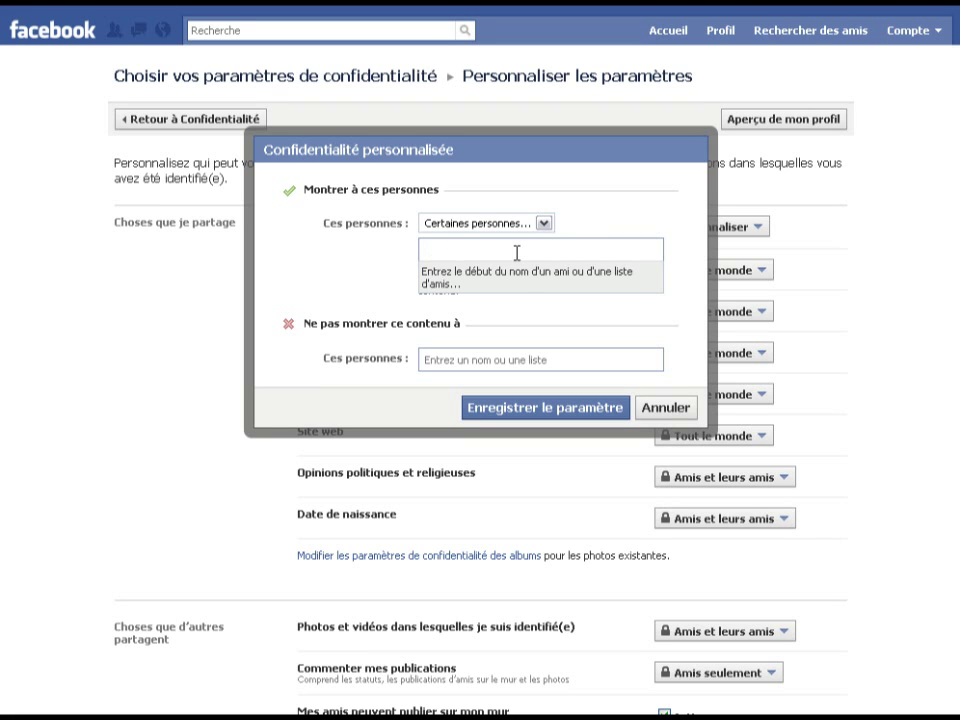
Try excluding the Pro friend list from seeing the publications, and remove it from the hidden people
left_click(448, 357)
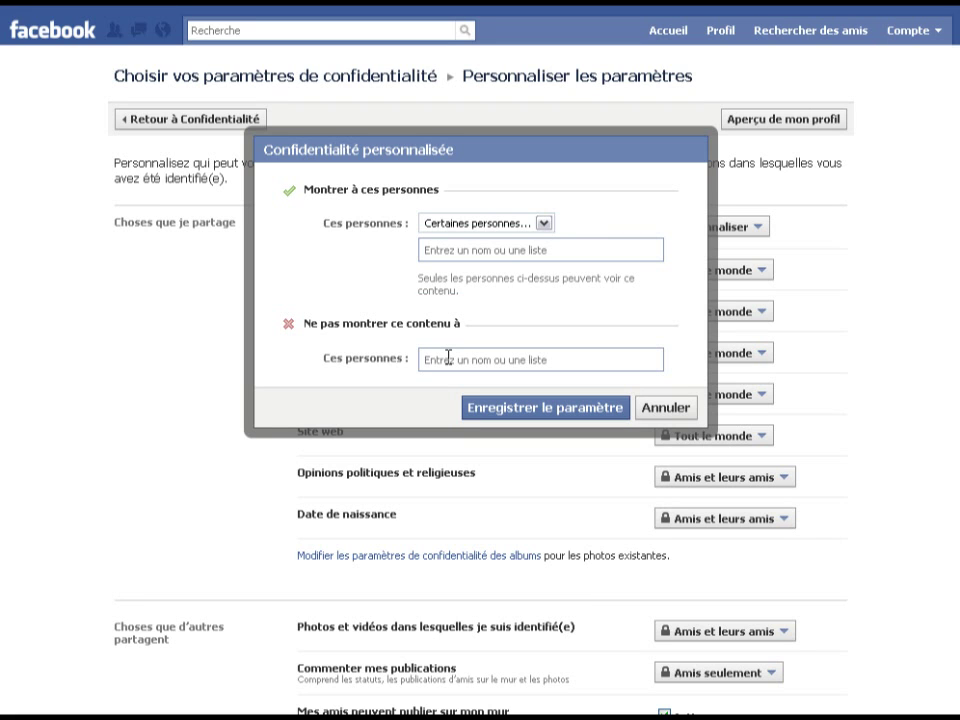
left_click(448, 357)
key("BackSpace")
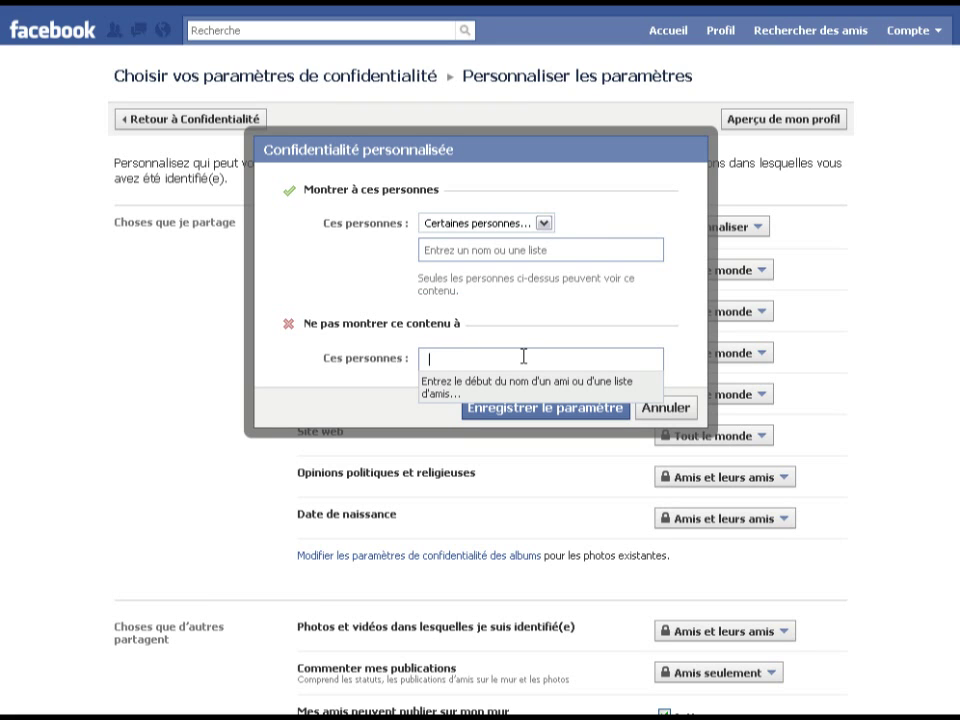
type("pro")
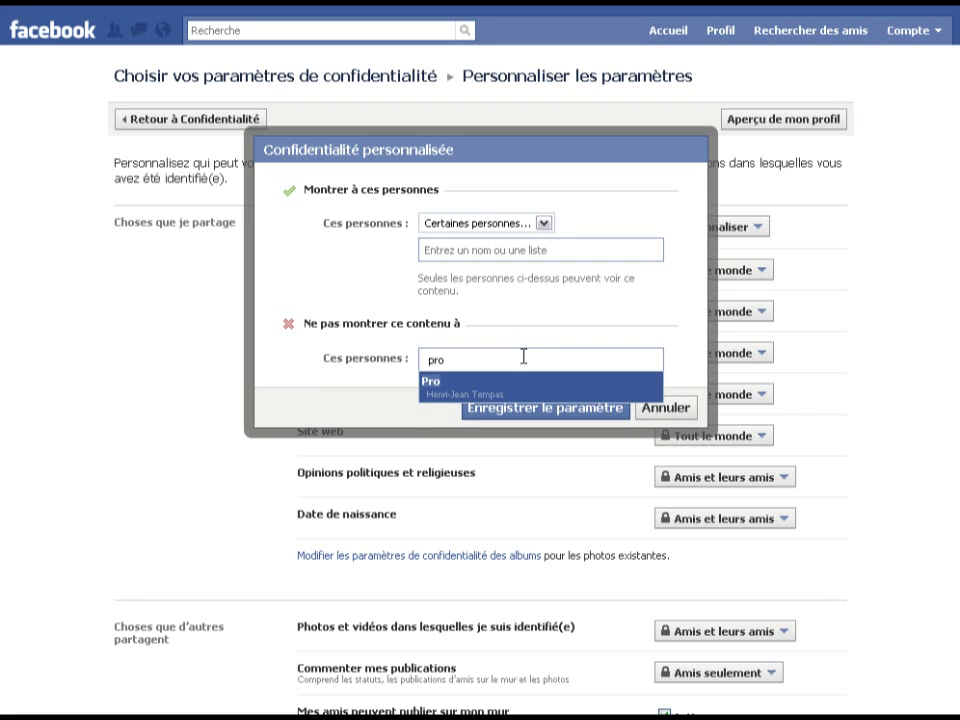
key("Return")
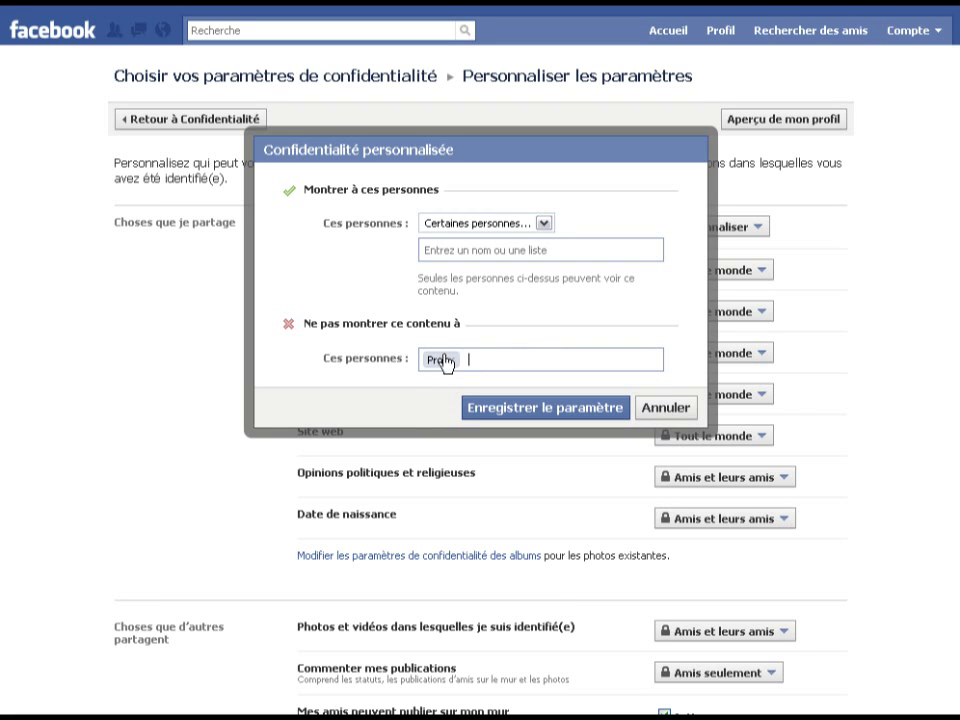
key("BackSpace")
key("BackSpace")
Show the publications only to the Perso list, hide them from one of its members, and save the setting
type("perso")
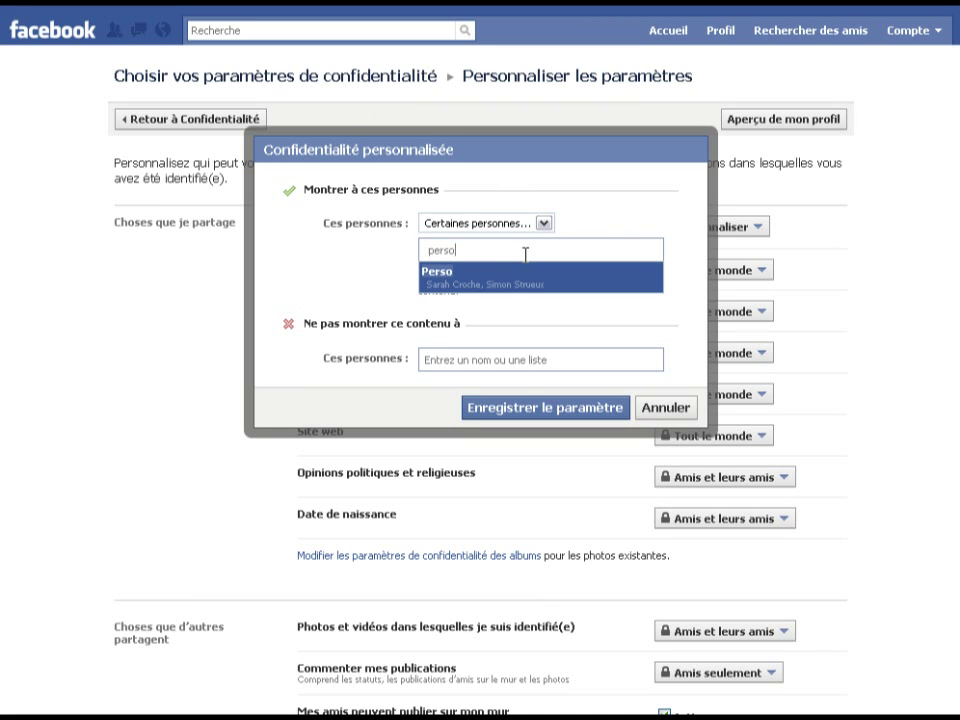
left_click(461, 285)
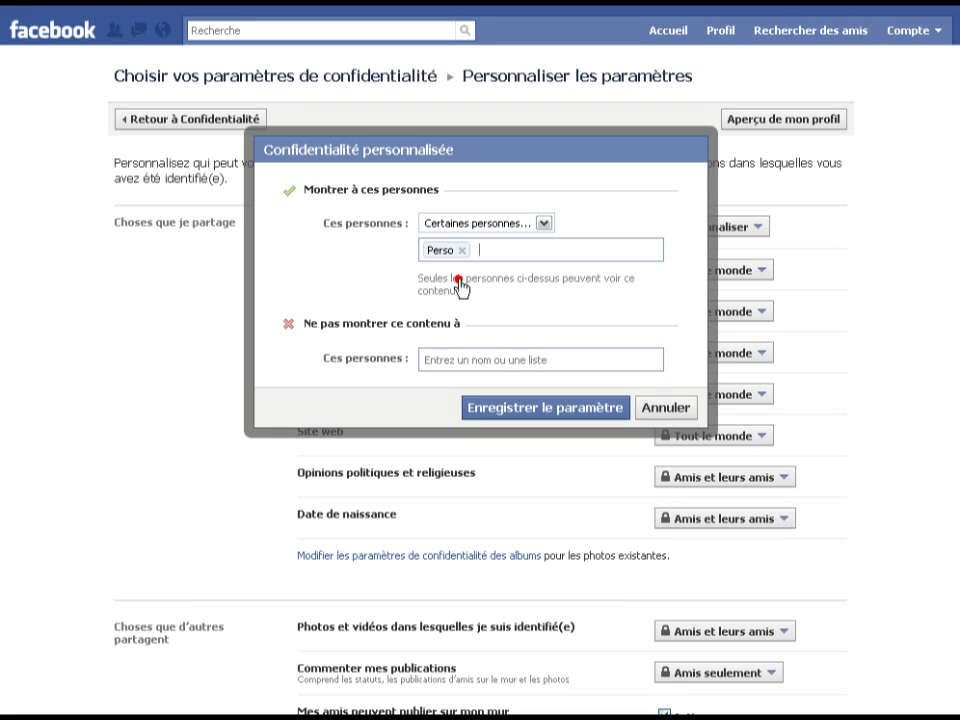
left_click(457, 359)
type("s")
key("Down")
key("Return")
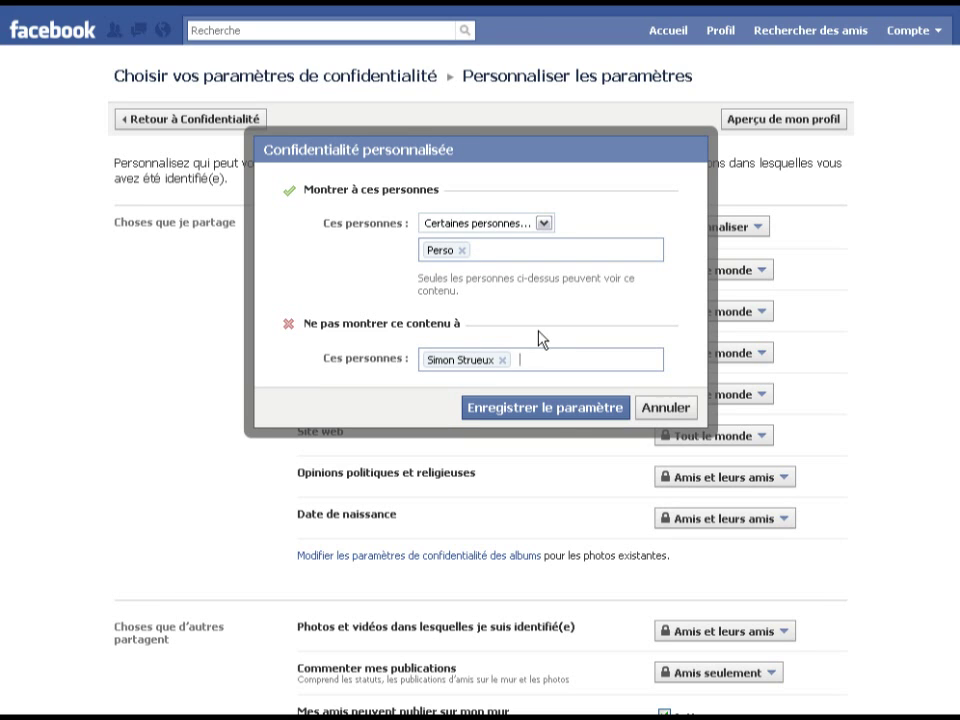
left_click(563, 409)
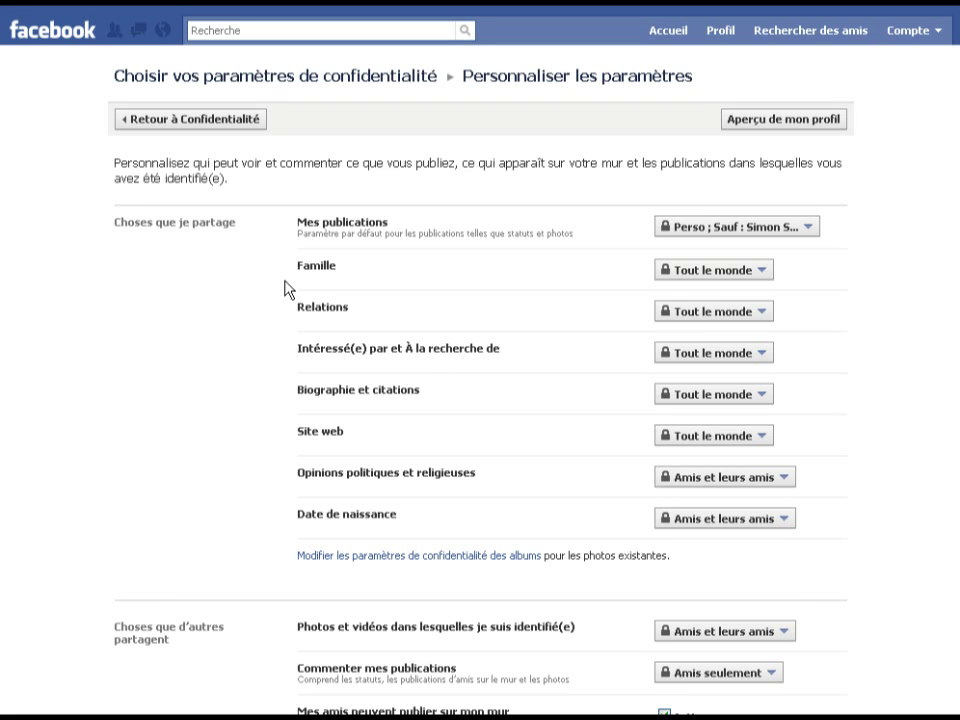
left_click(741, 270)
left_click(736, 266)
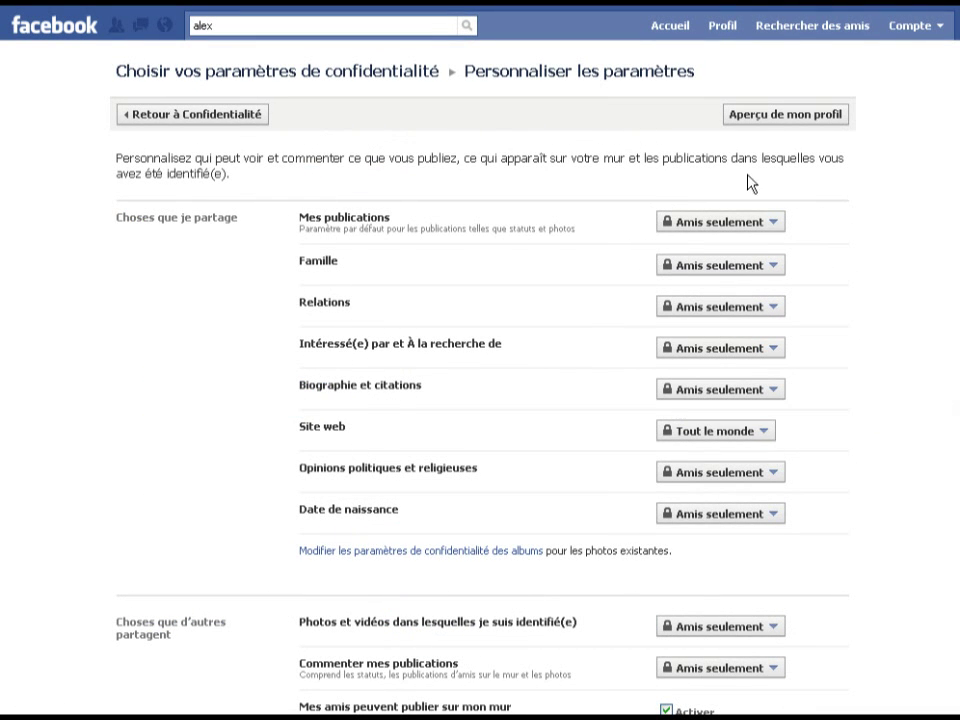
Preview the profile as most Facebook users see it and as one specific friend sees it
left_click(755, 119)
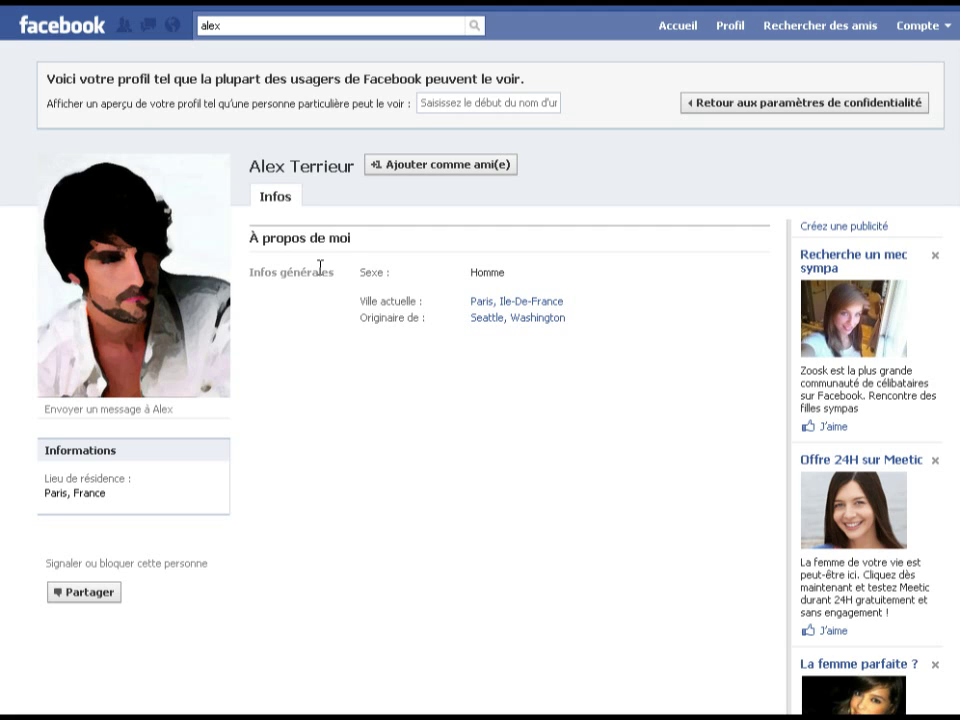
left_click(476, 101)
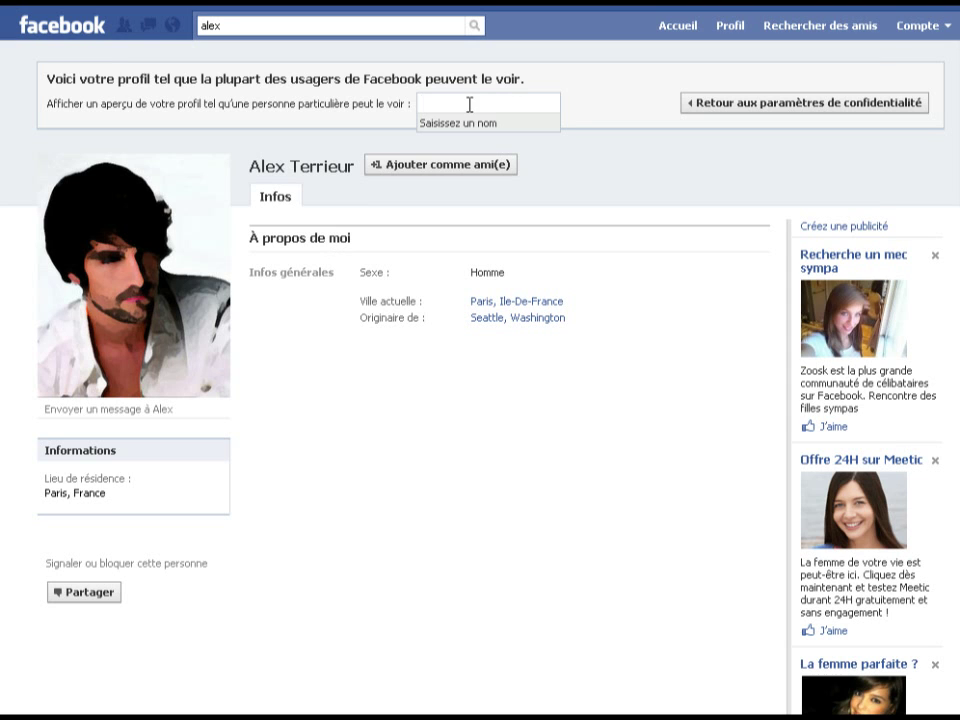
type("sa")
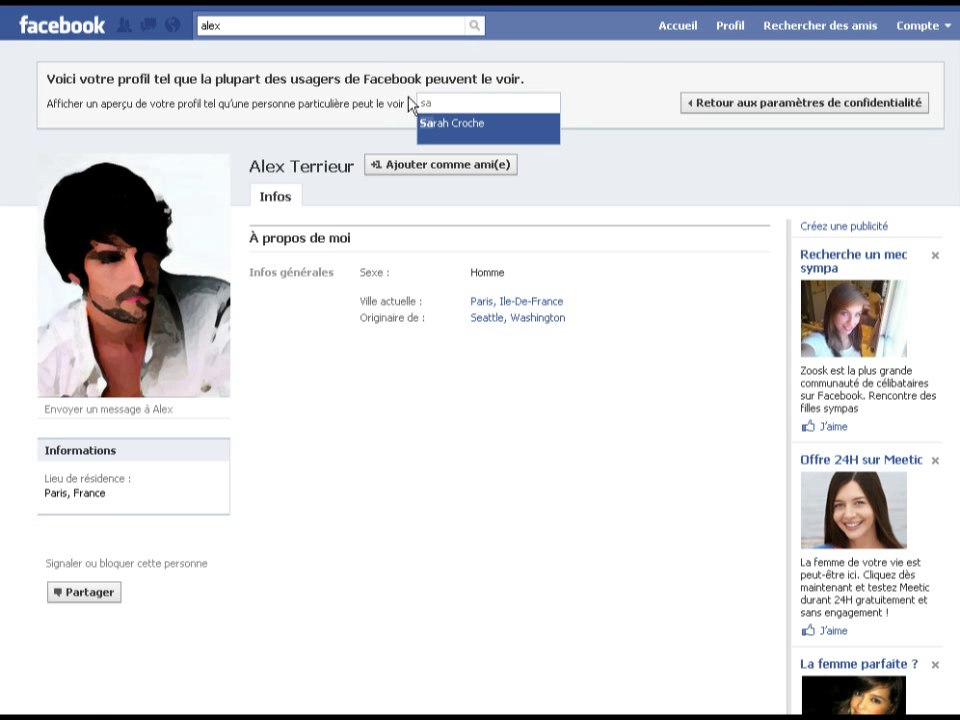
key("Return")
scroll(380, 340, "down", 1)
scroll(420, 368, "up", 1)
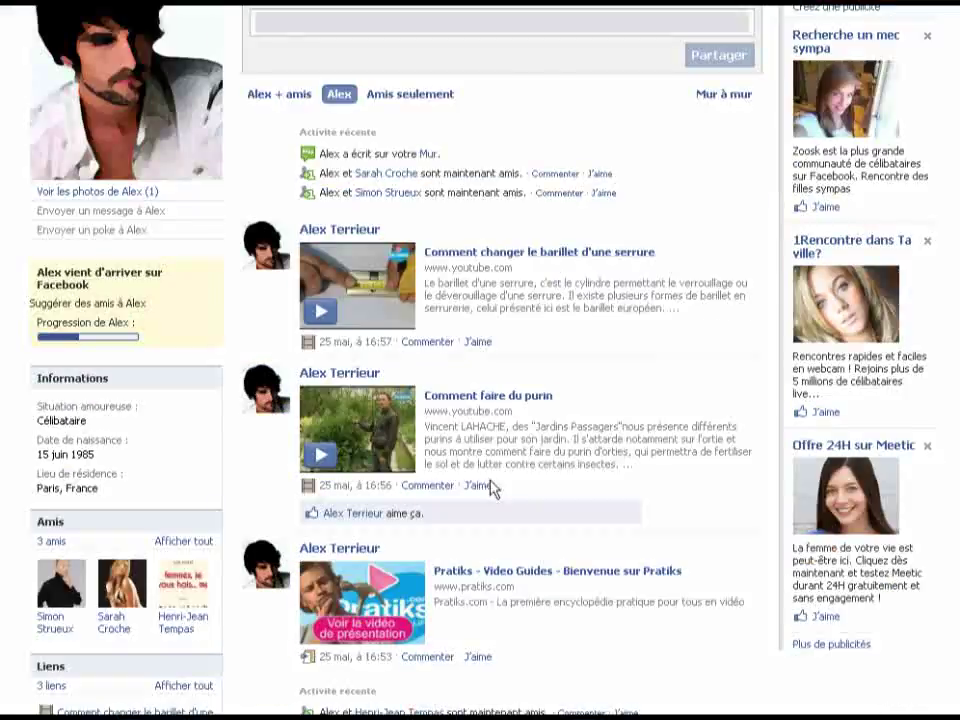
Leave the profile preview, return to the custom privacy settings and open the privacy settings of the photo albums
scroll(491, 486, "up", 3)
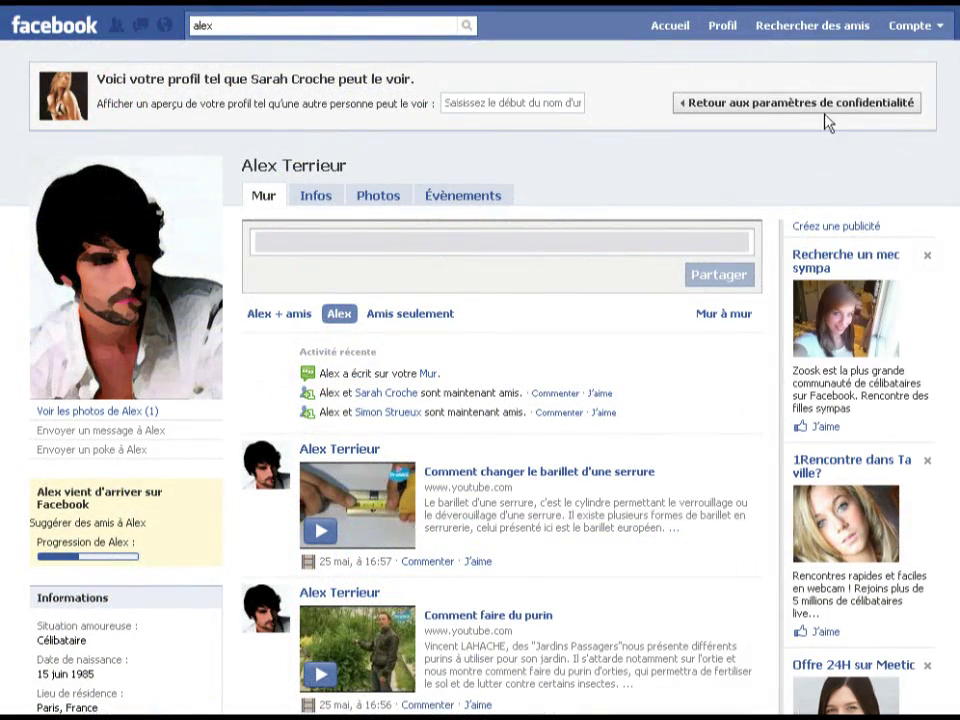
left_click(765, 104)
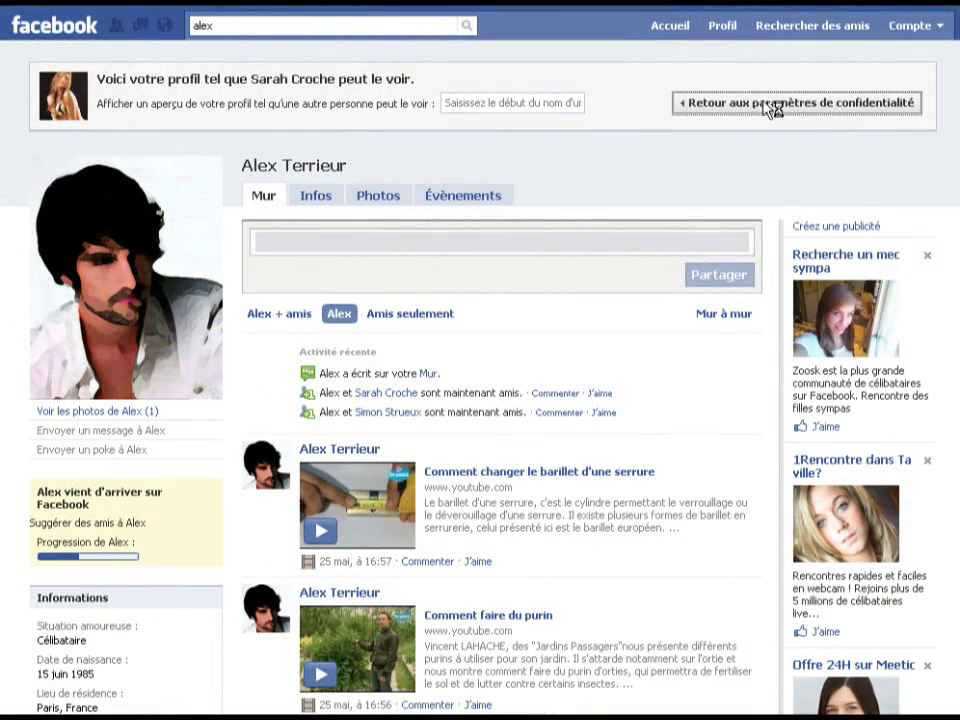
left_click(444, 550)
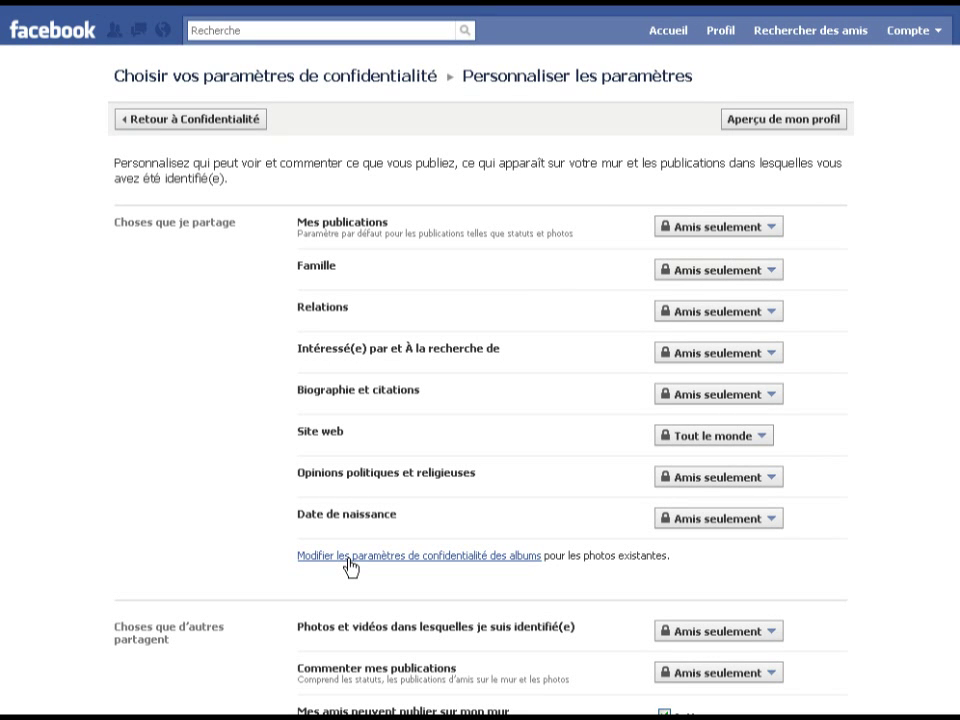
left_click(349, 558)
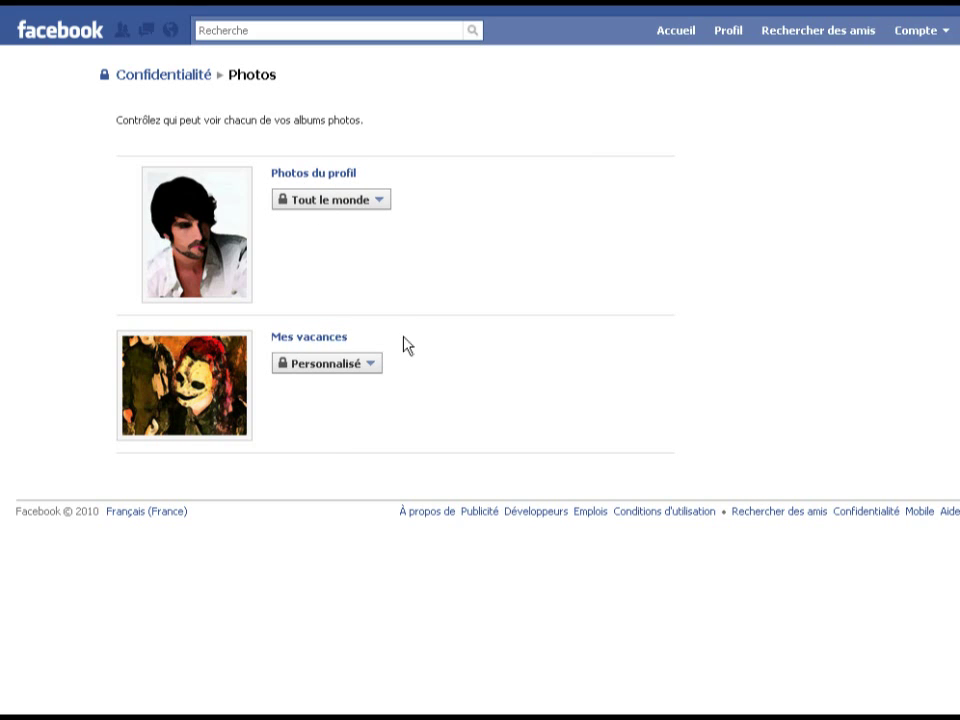
Review the audience choices available for the Photos du profil and Mes vacances albums
left_click(375, 200)
left_click(493, 181)
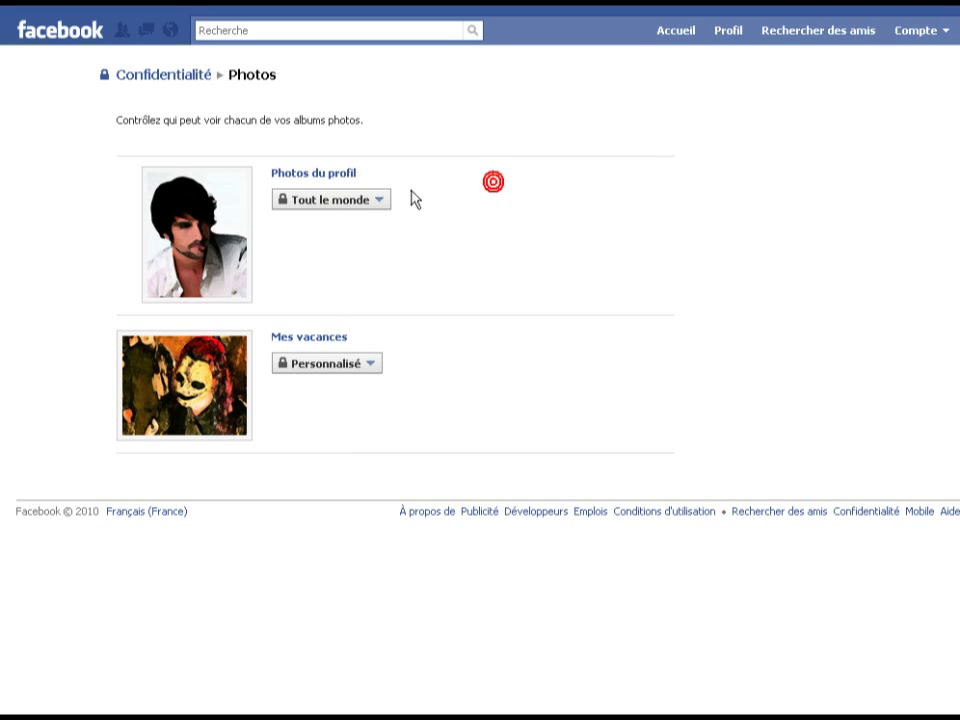
left_click(340, 203)
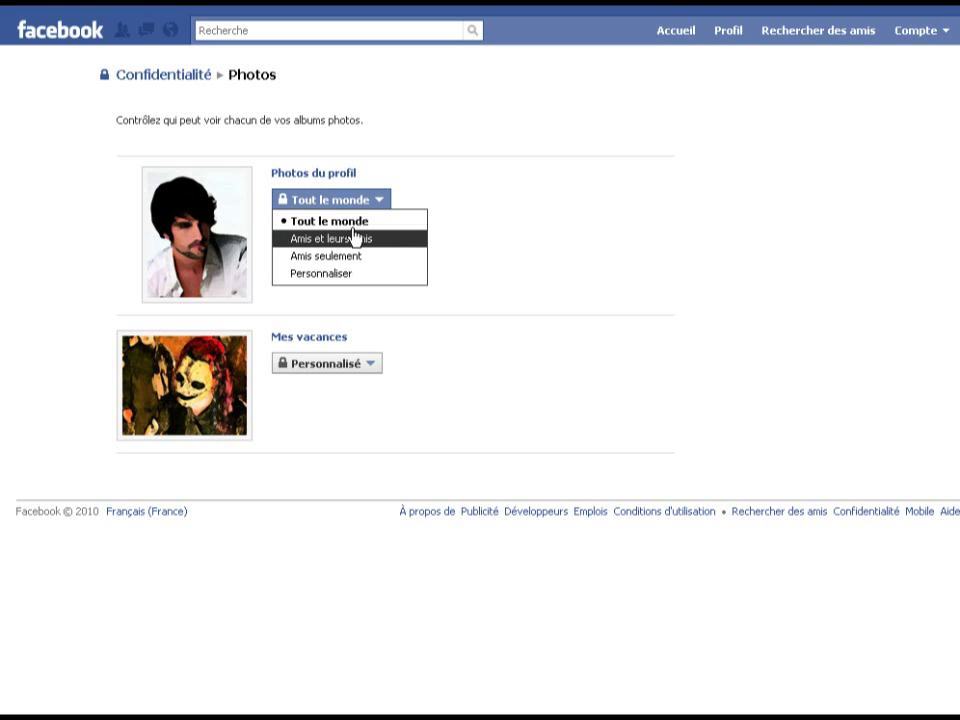
left_click(310, 362)
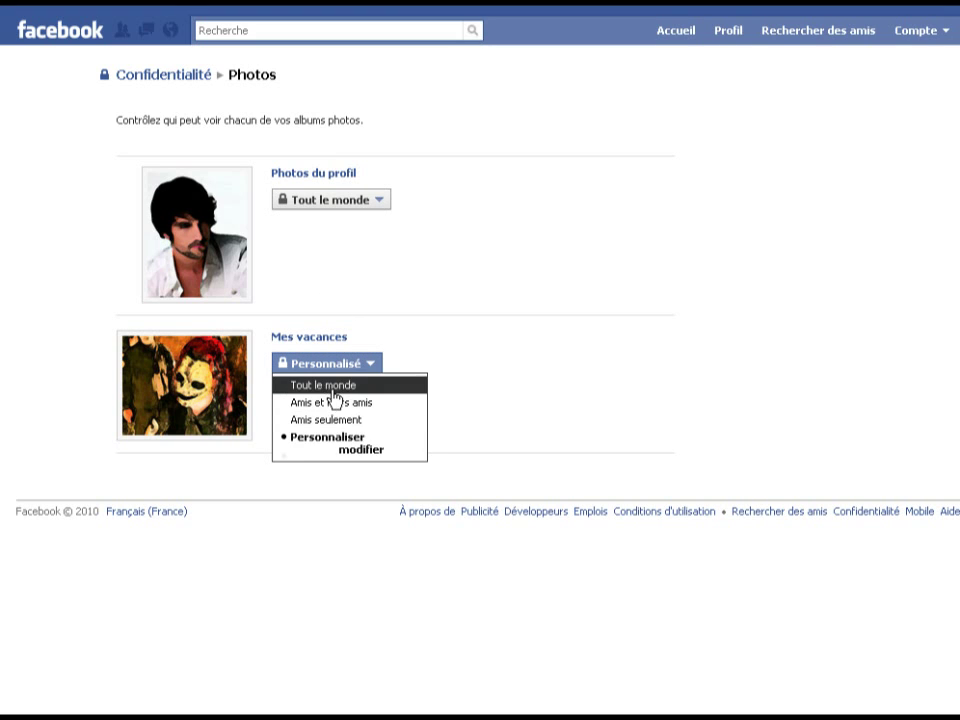
left_click(313, 363)
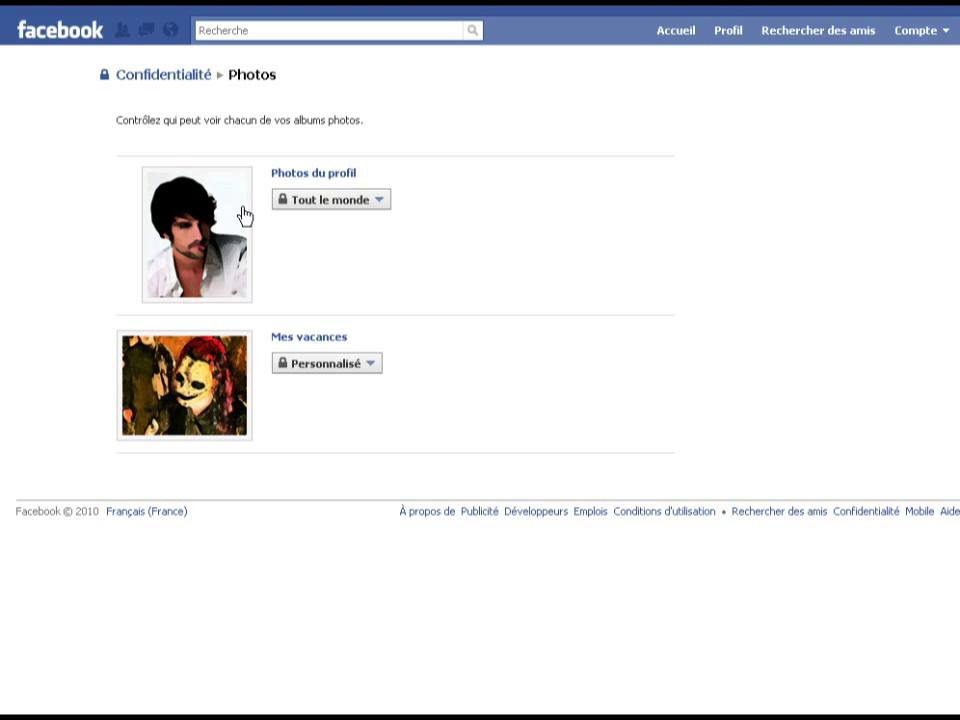
Return to the custom settings and review the audience choices for photos and videos tagging the profile and for comments on publications
left_click(180, 88)
left_click(397, 553)
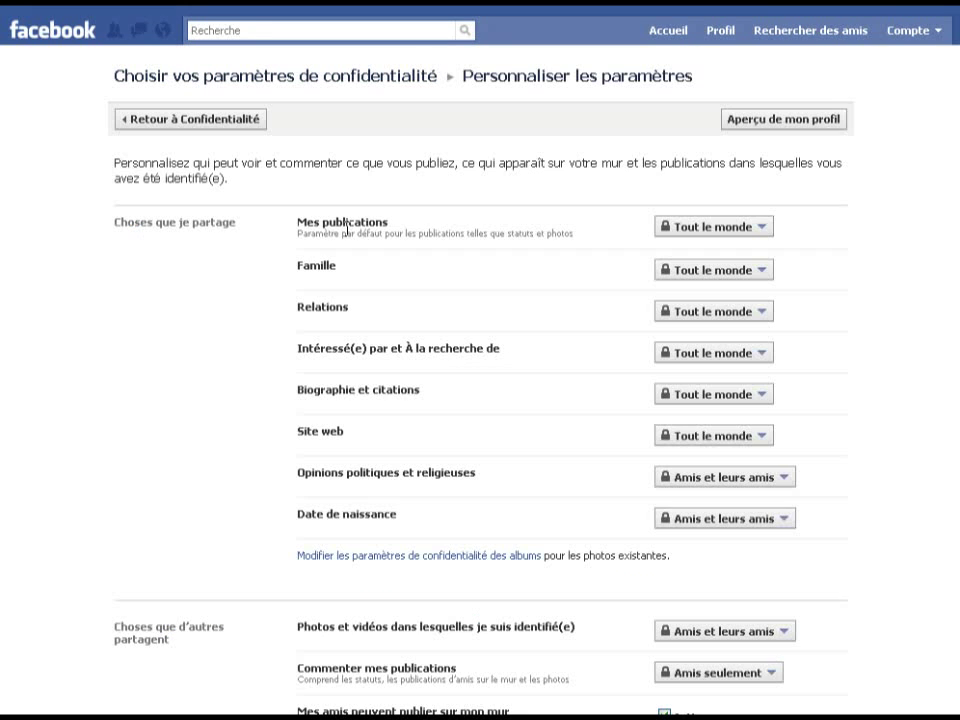
scroll(378, 600, "down", 3)
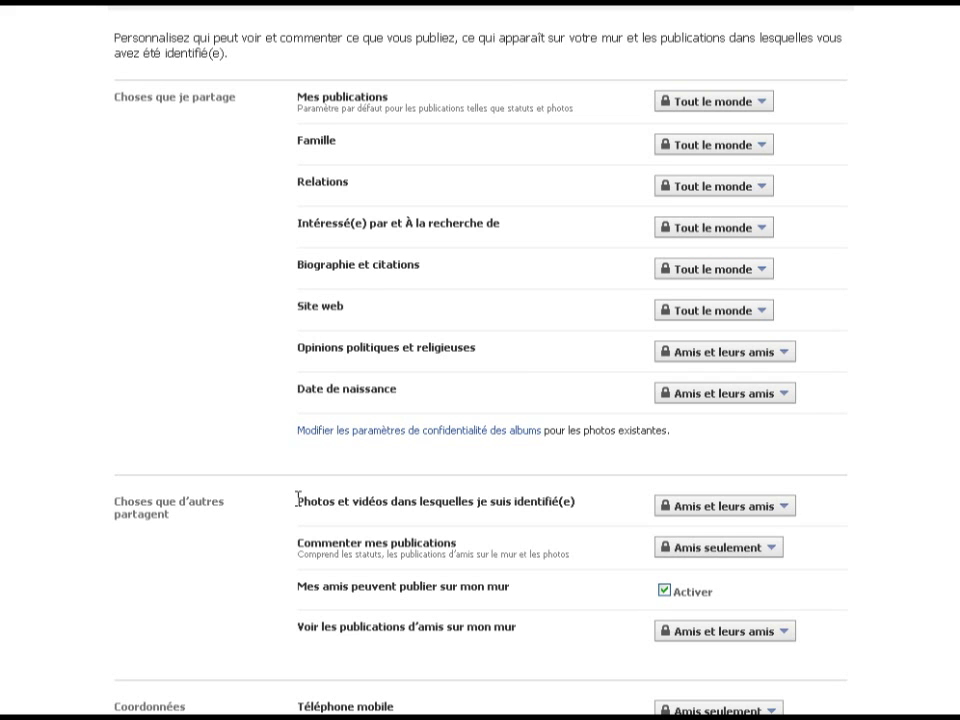
left_click(731, 513)
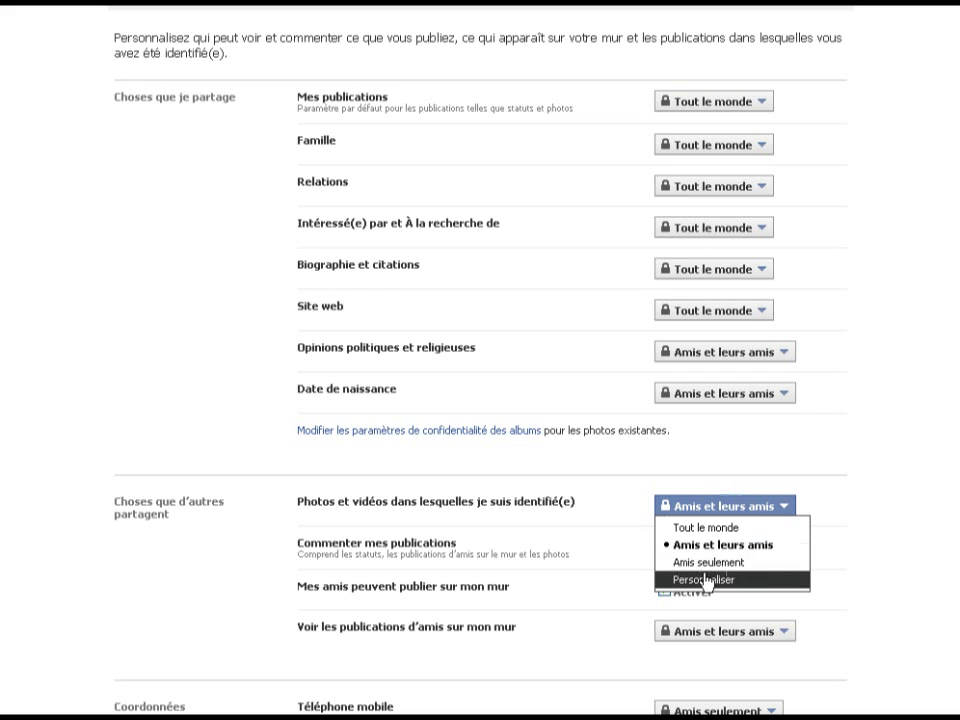
left_click(711, 508)
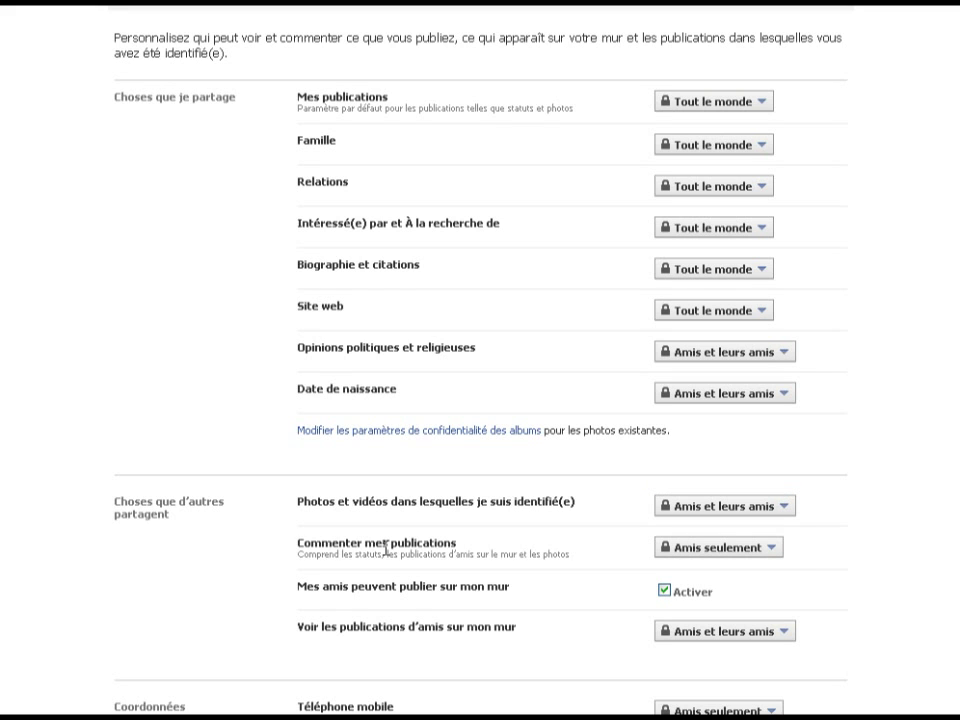
left_click(707, 550)
left_click(398, 610)
Examine the Coordonnées privacy settings and the audience choices for the mobile phone
middle_click(903, 496)
scroll(903, 496, "down", 3)
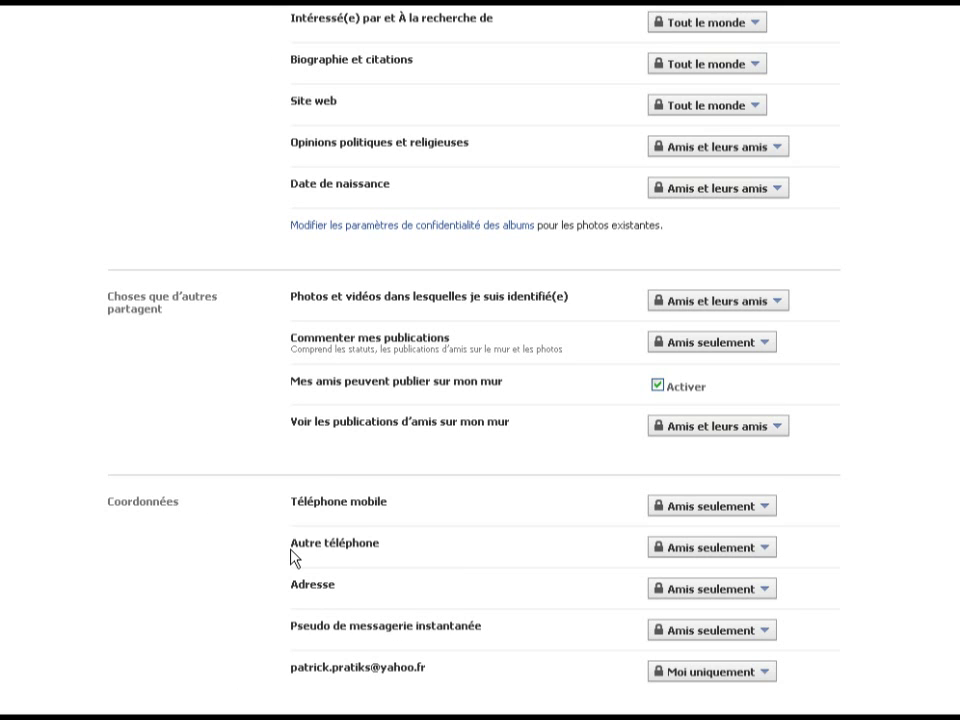
left_click(696, 514)
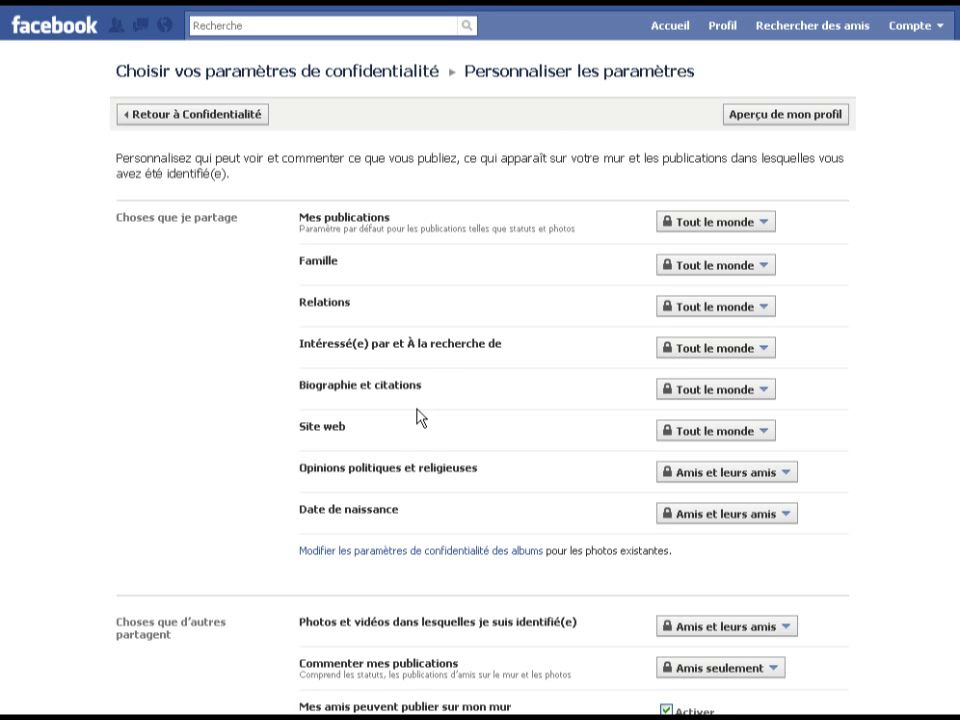
Open the Informations de base settings and review who can find the profile on Facebook and send invitations
left_click(166, 116)
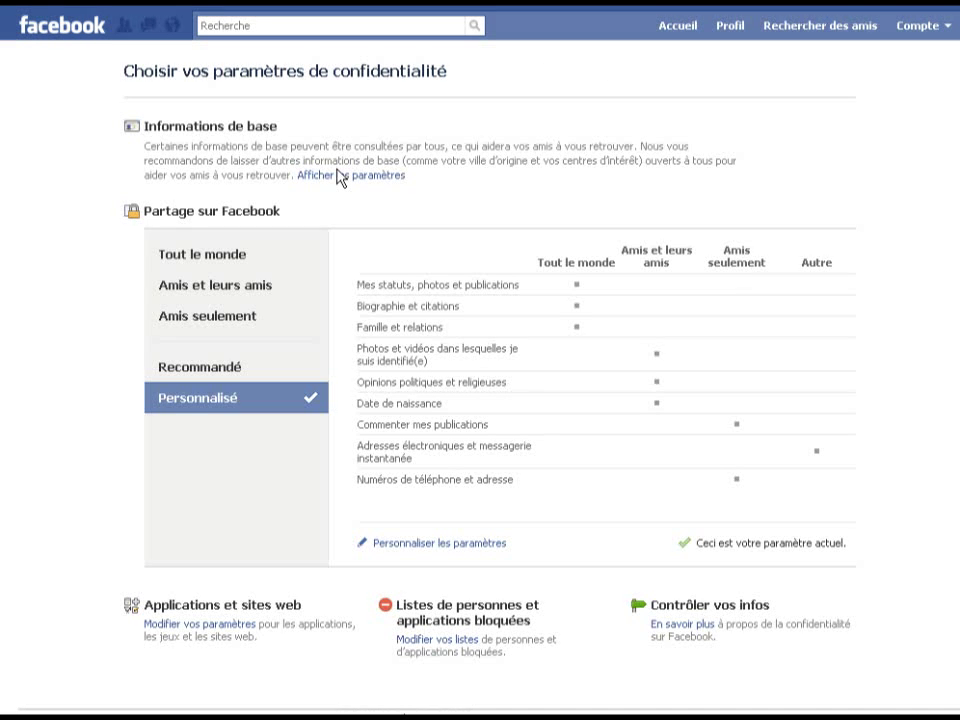
left_click(356, 175)
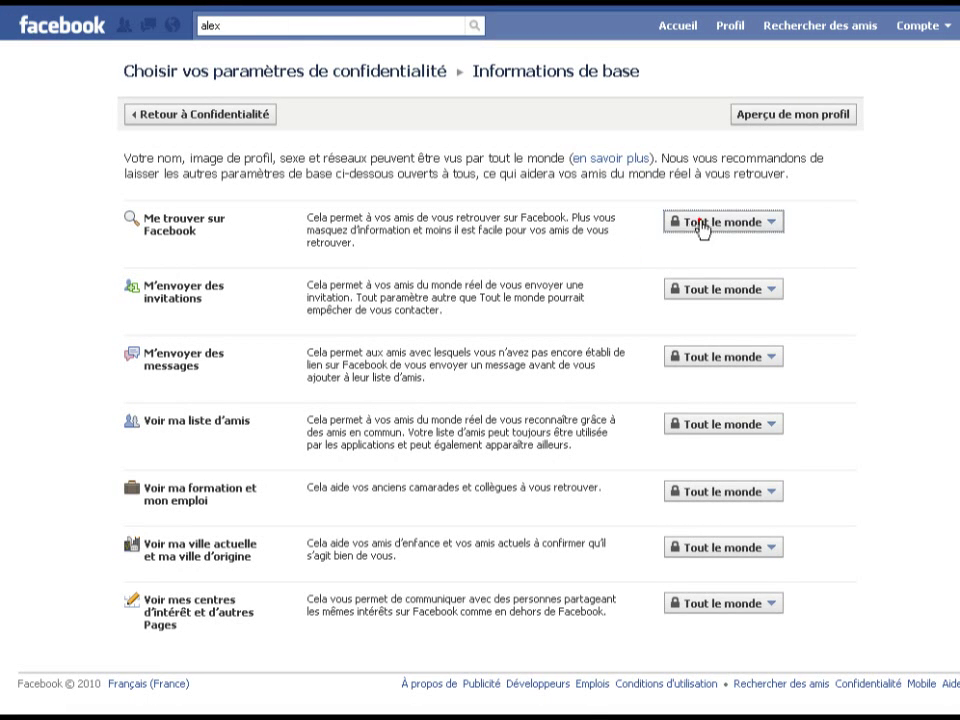
left_click(712, 224)
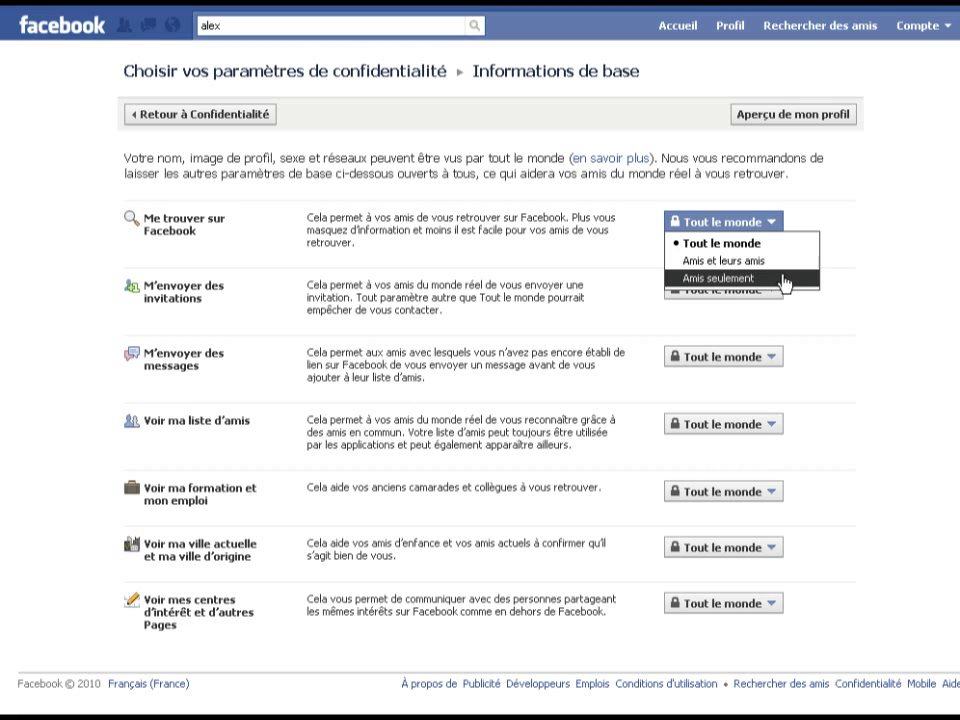
left_click(606, 297)
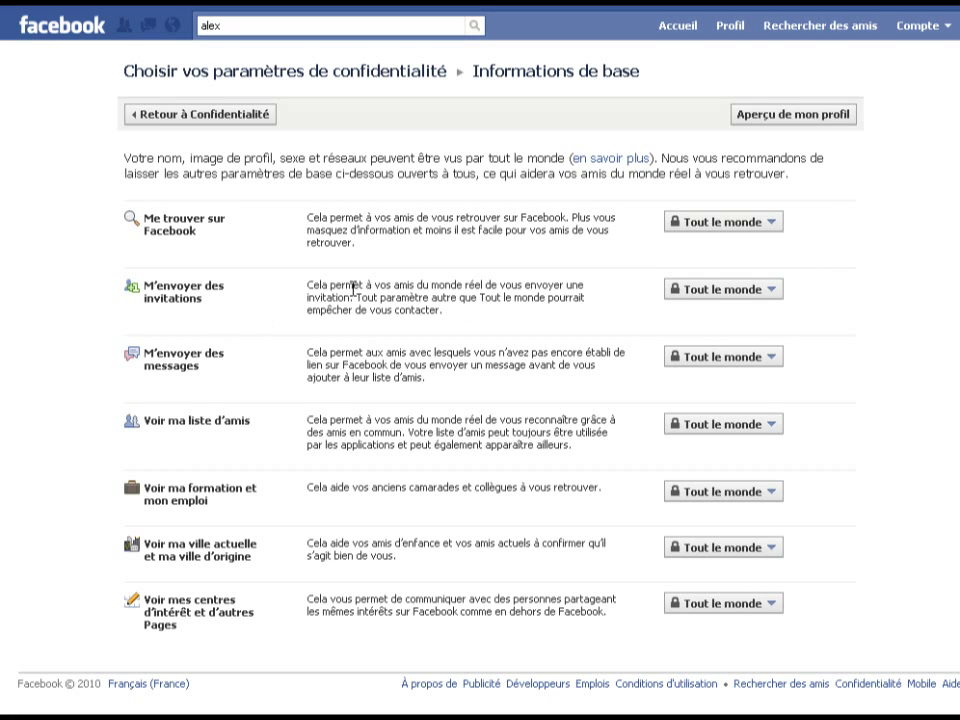
left_click(730, 290)
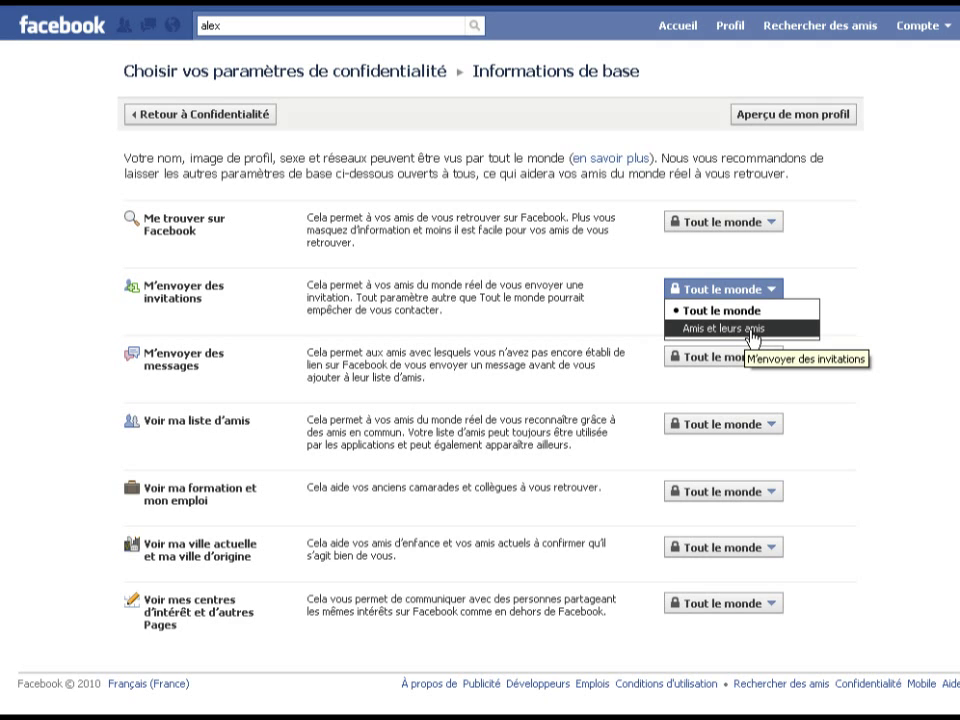
left_click(422, 306)
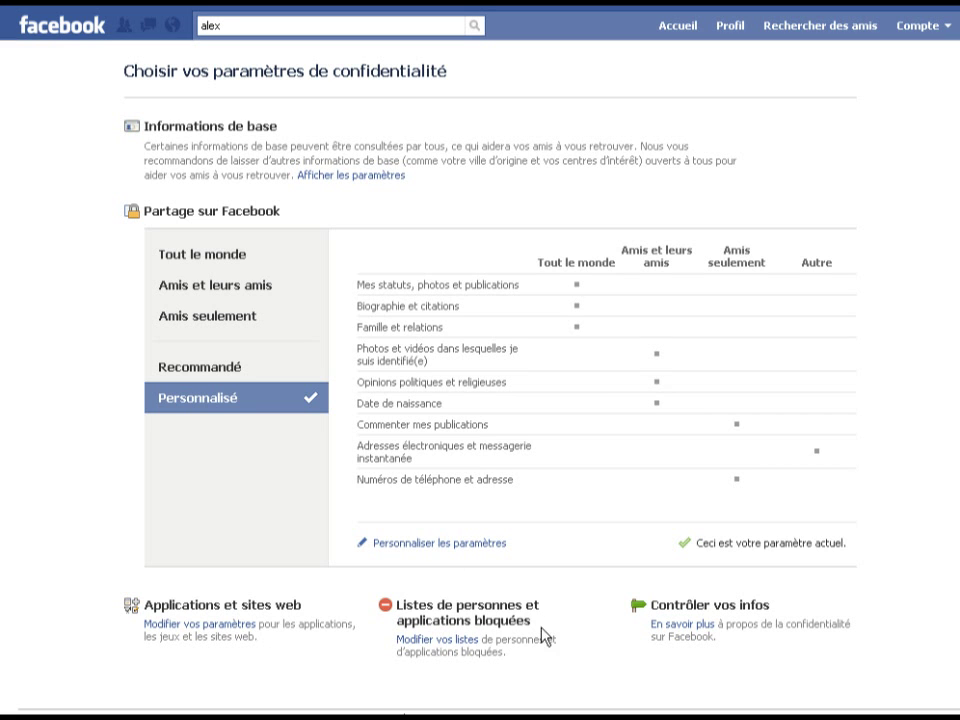
Open the blocked people and applications lists, look up a person to block by full name, and close the matches without blocking anyone
left_click(438, 641)
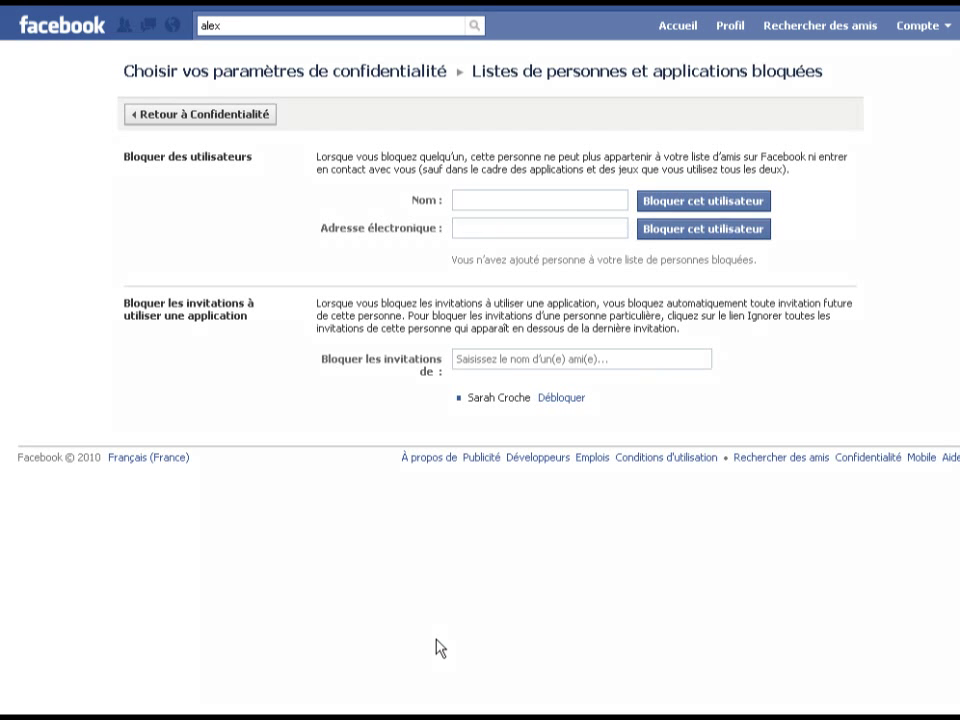
left_click(482, 204)
type("sarah croche")
left_click(680, 203)
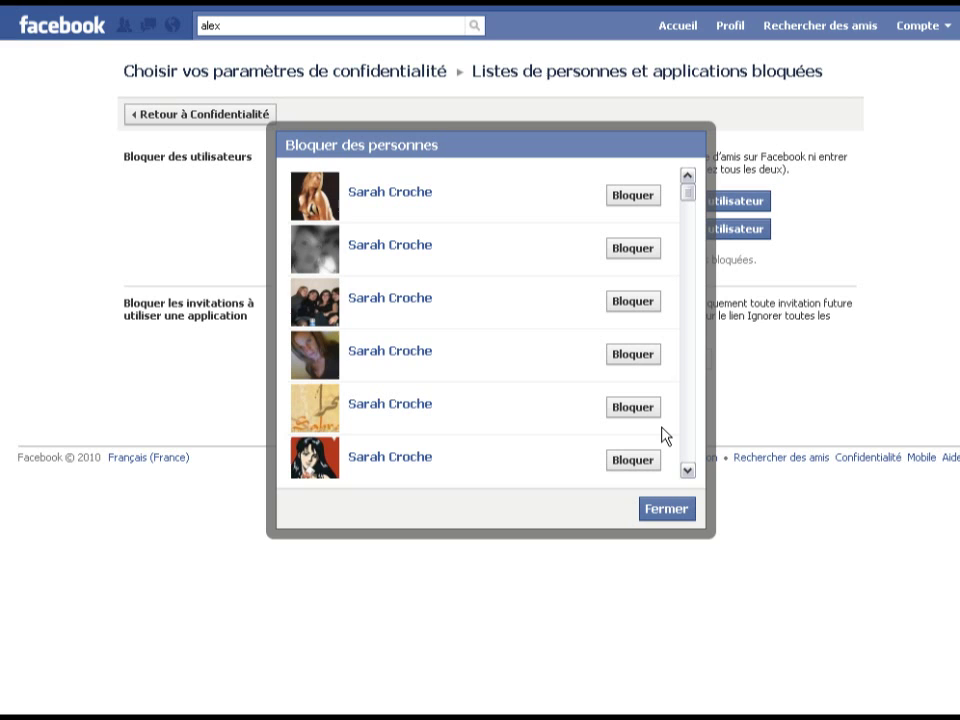
left_click(668, 511)
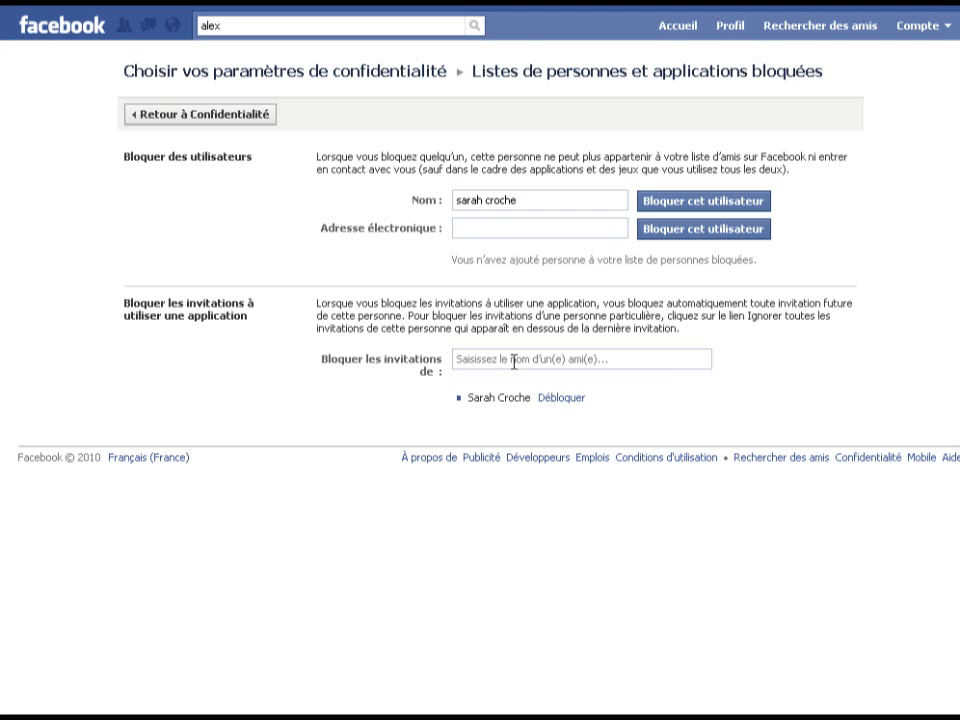
Try entering a friend's name for blocking application invitations, unblock the friend already listed, and return to the privacy overview
left_click_drag(474, 397, 529, 414)
left_click(518, 360)
type("sa")
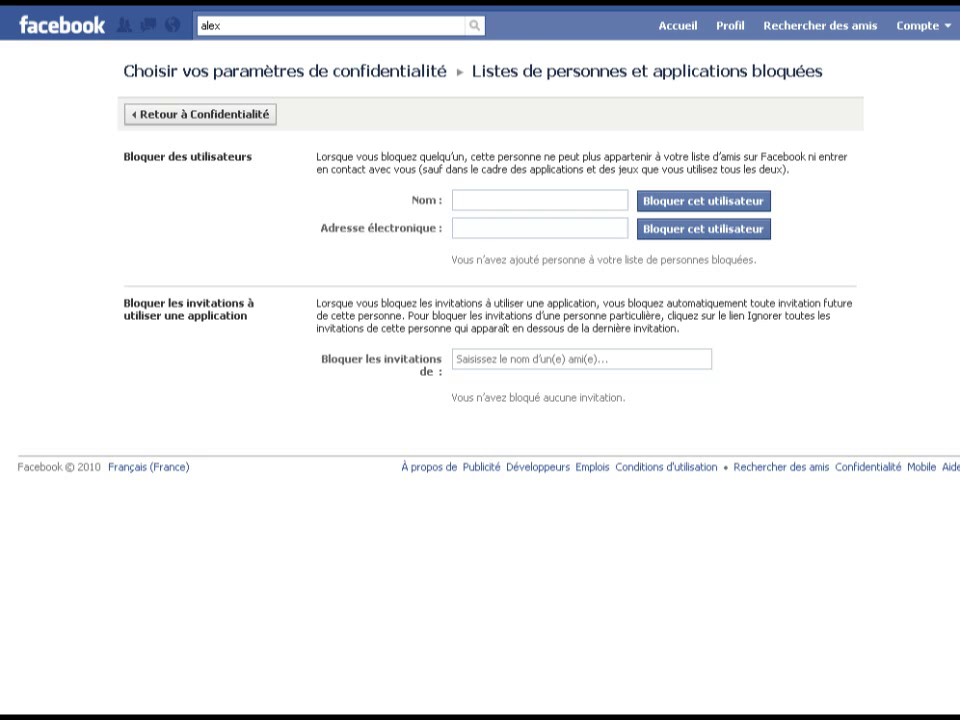
left_click(150, 122)
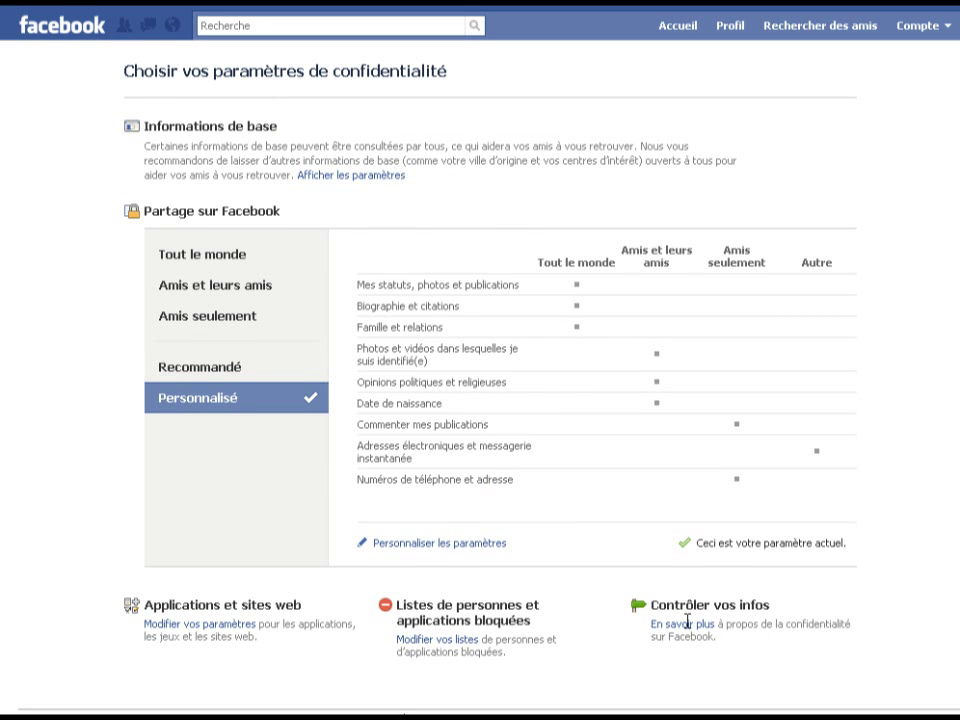
Skim the Contrôler vos infos help page and return to the privacy settings from the account options
left_click(698, 626)
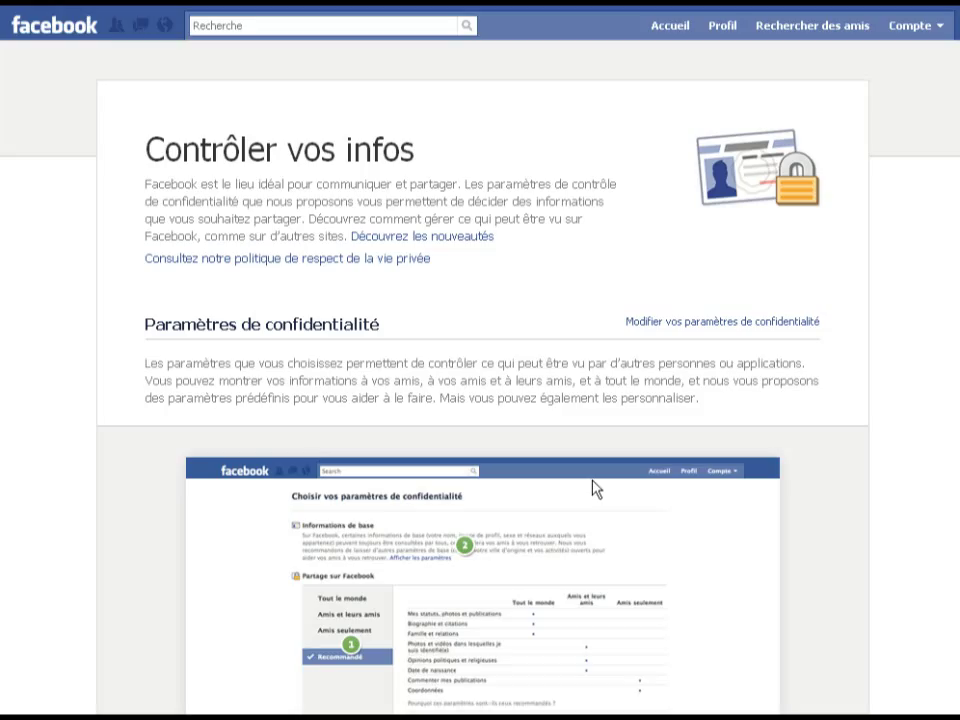
scroll(592, 486, "down", 7)
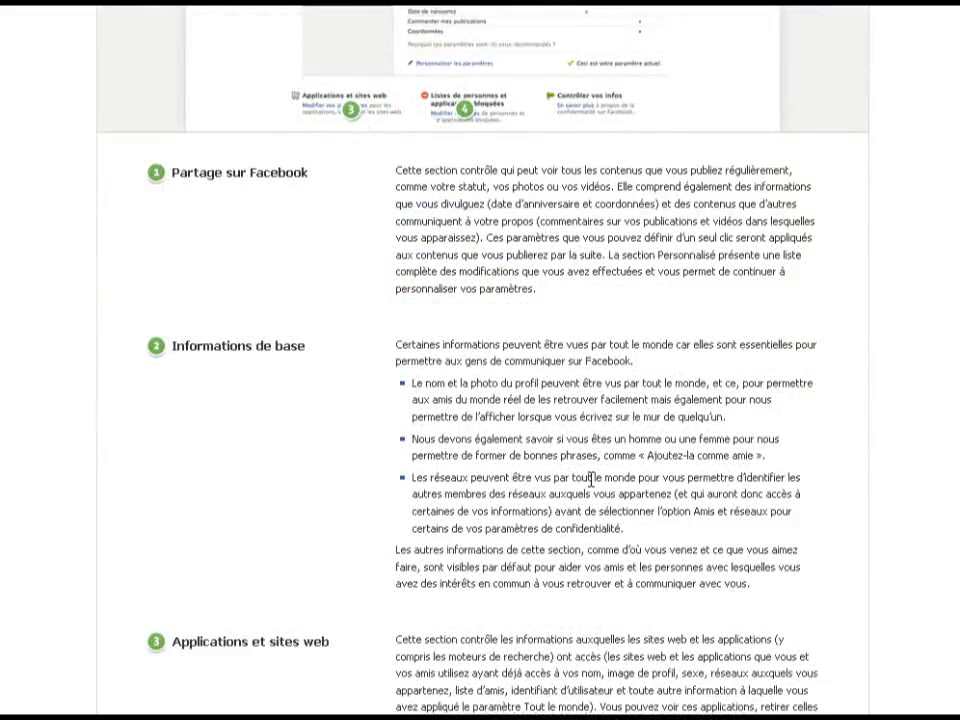
scroll(592, 480, "down", 12)
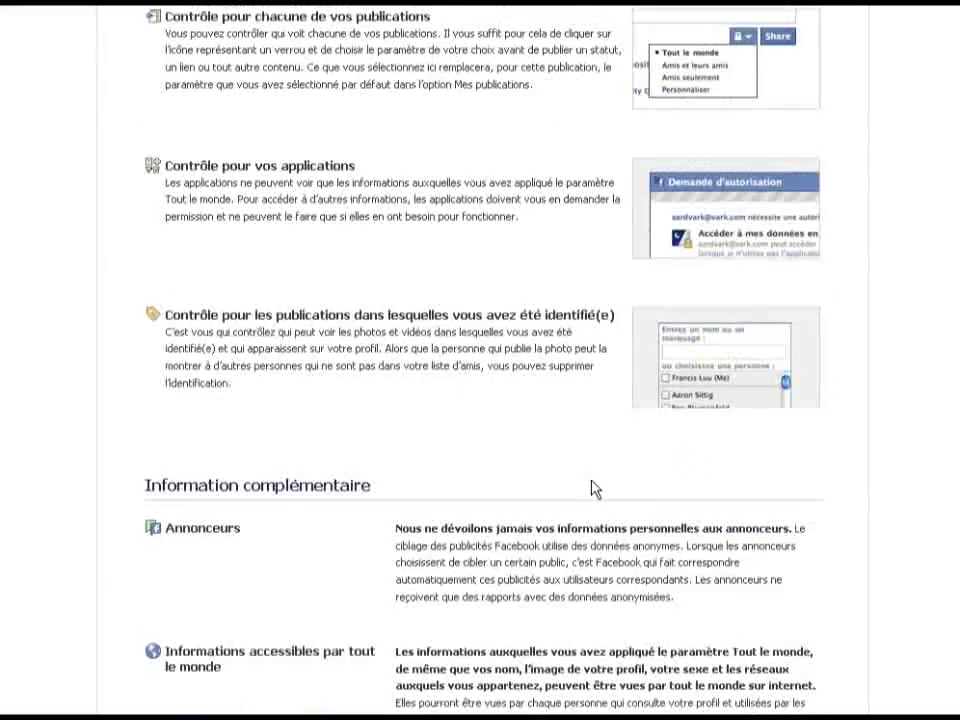
key("Home")
left_click(912, 36)
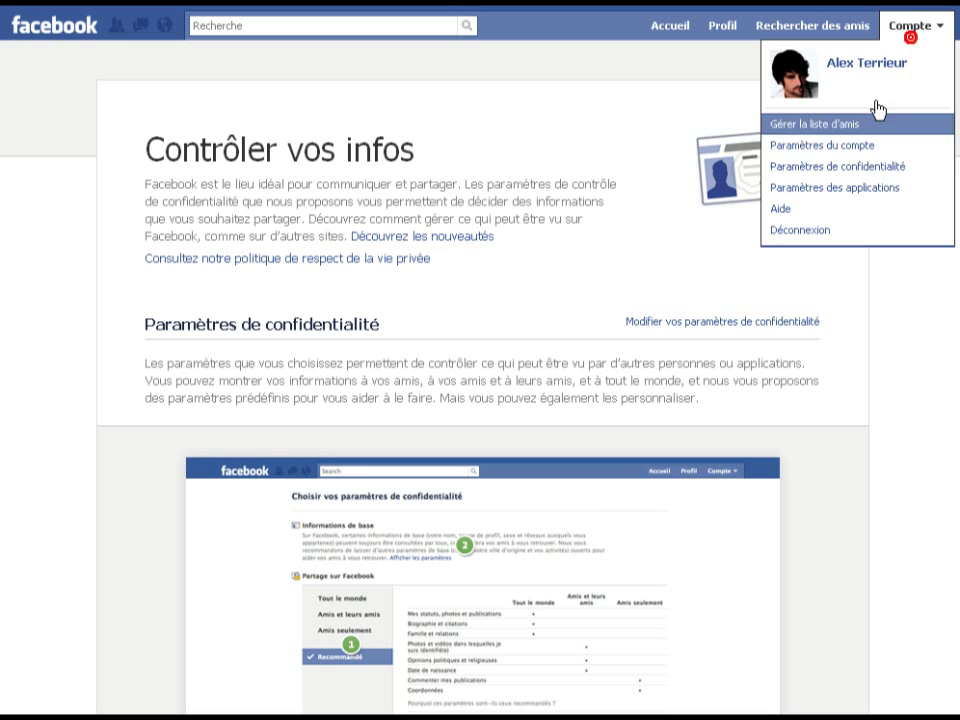
left_click(850, 167)
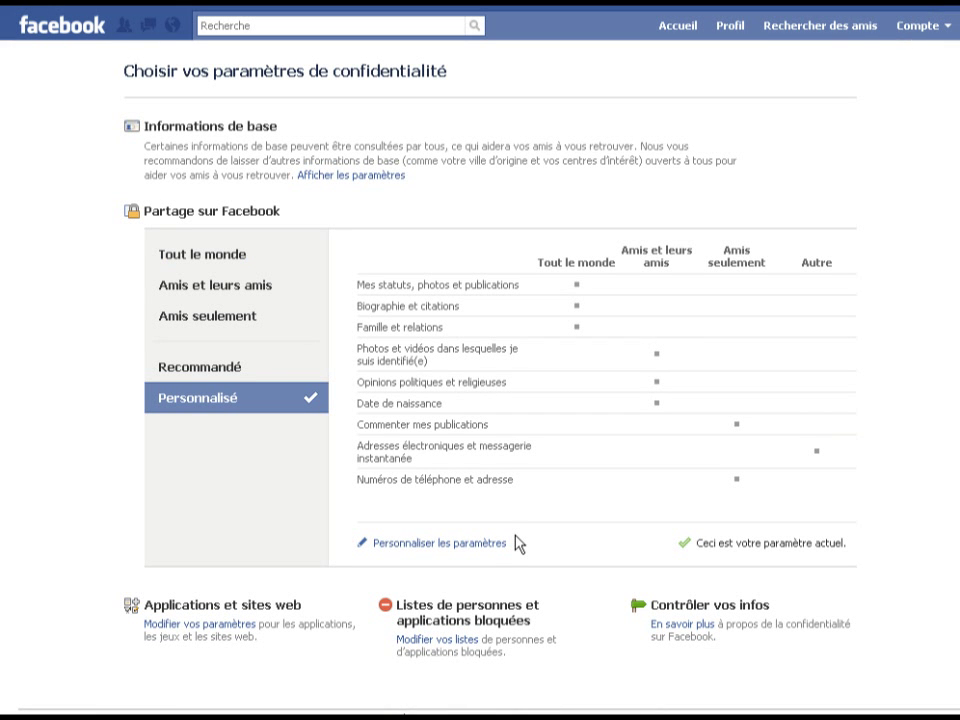